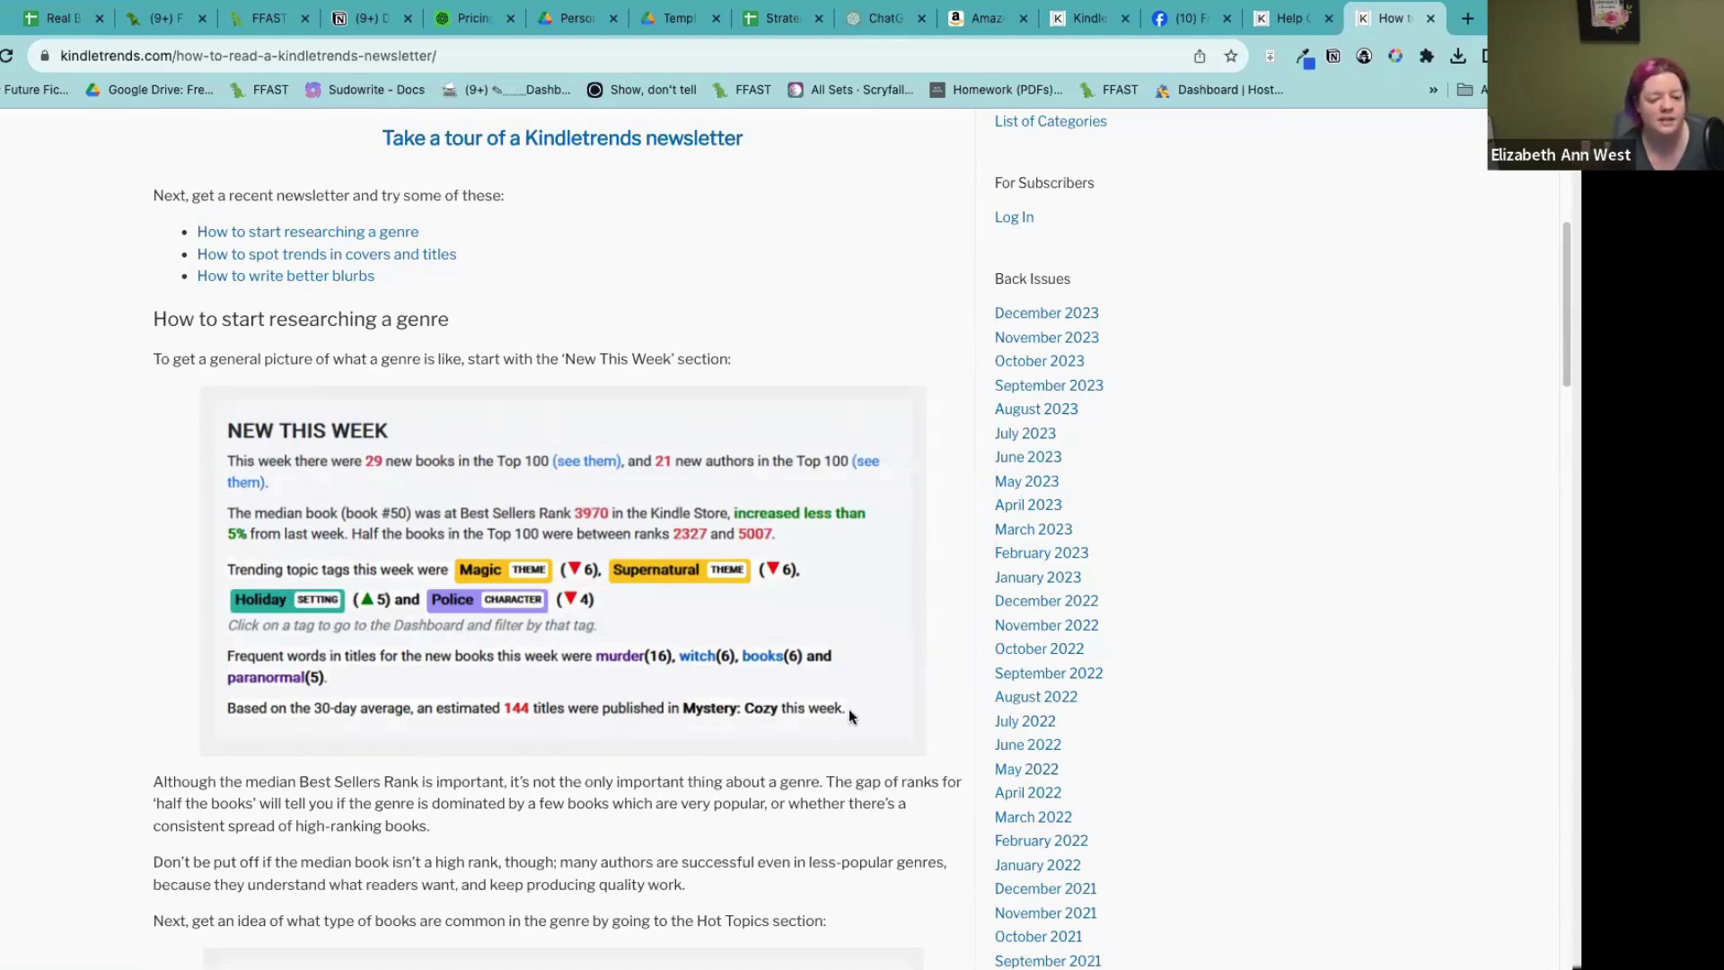
# Step: Save the Kindletrends New This Week snapshot image, then return to the ChatGPT conversation
pyautogui.rightClick(564, 525)
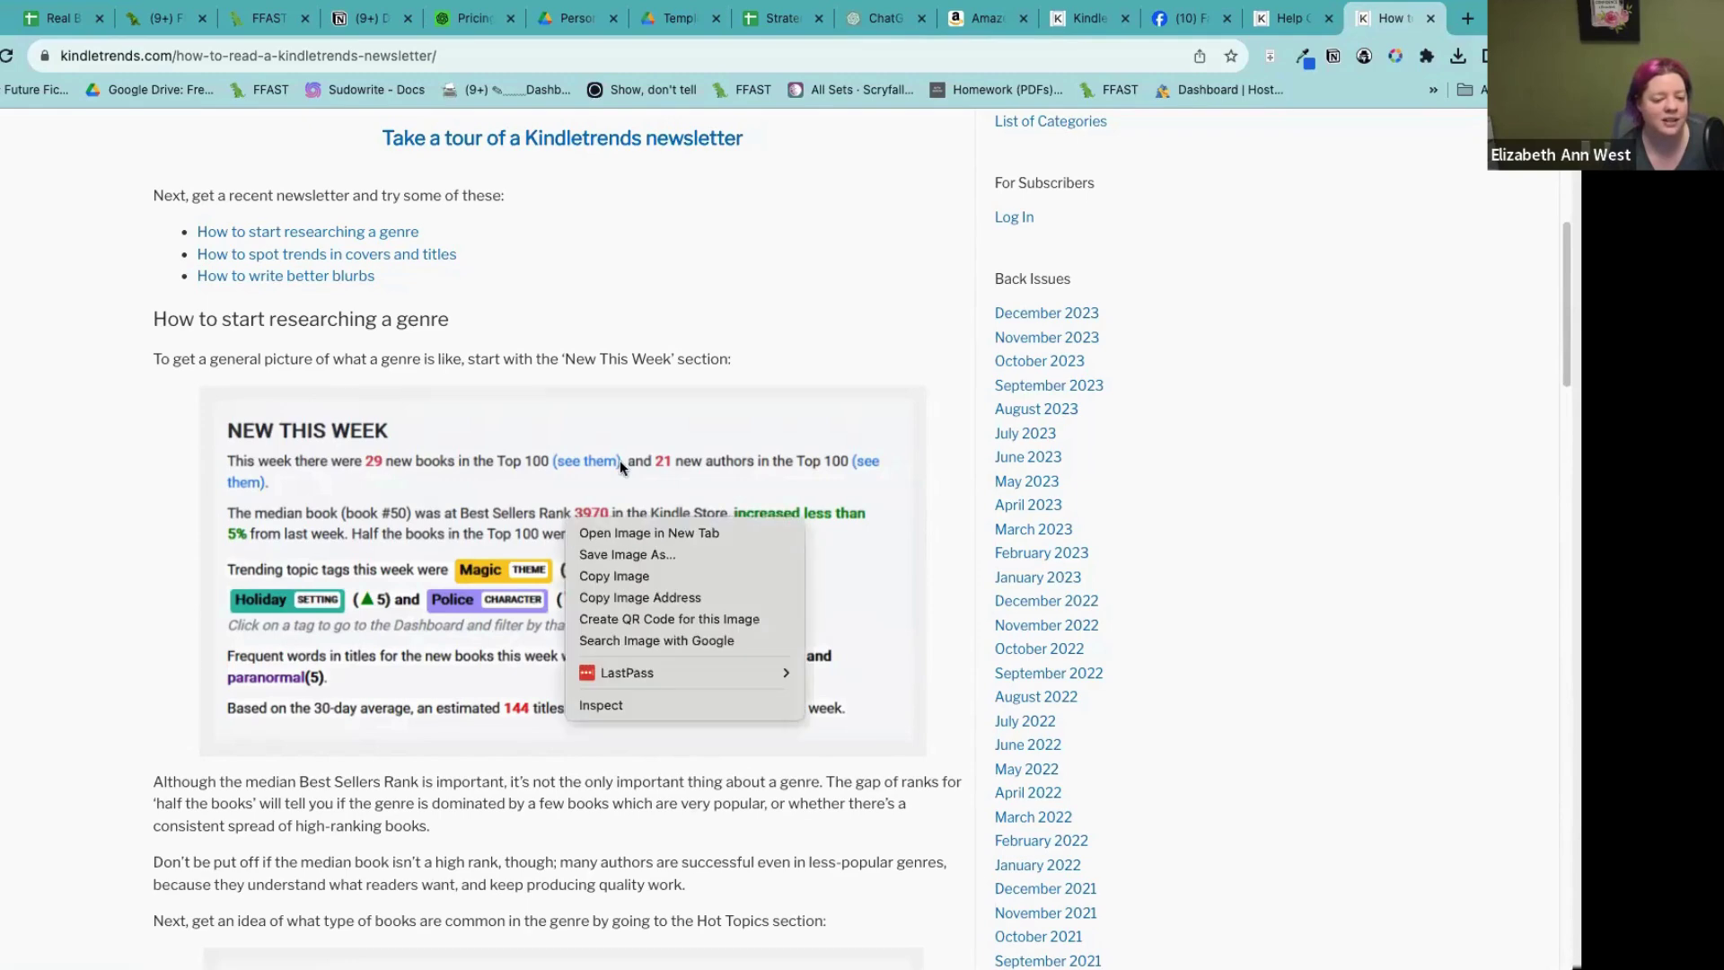
pyautogui.click(676, 558)
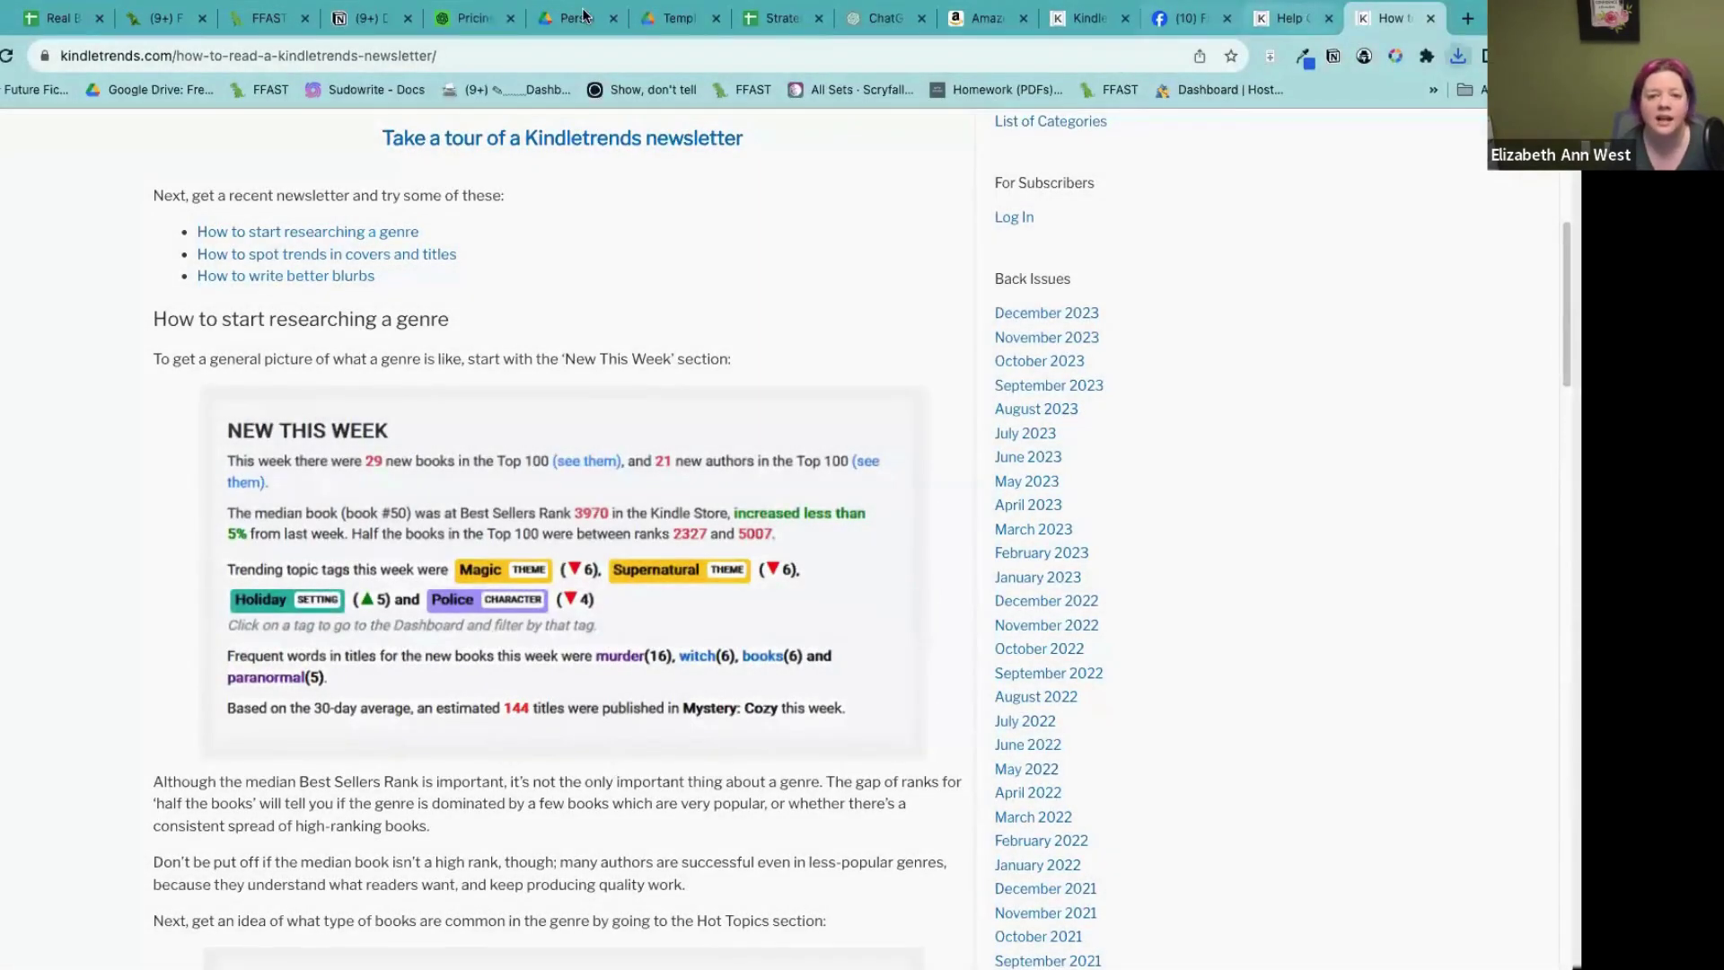
pyautogui.click(884, 18)
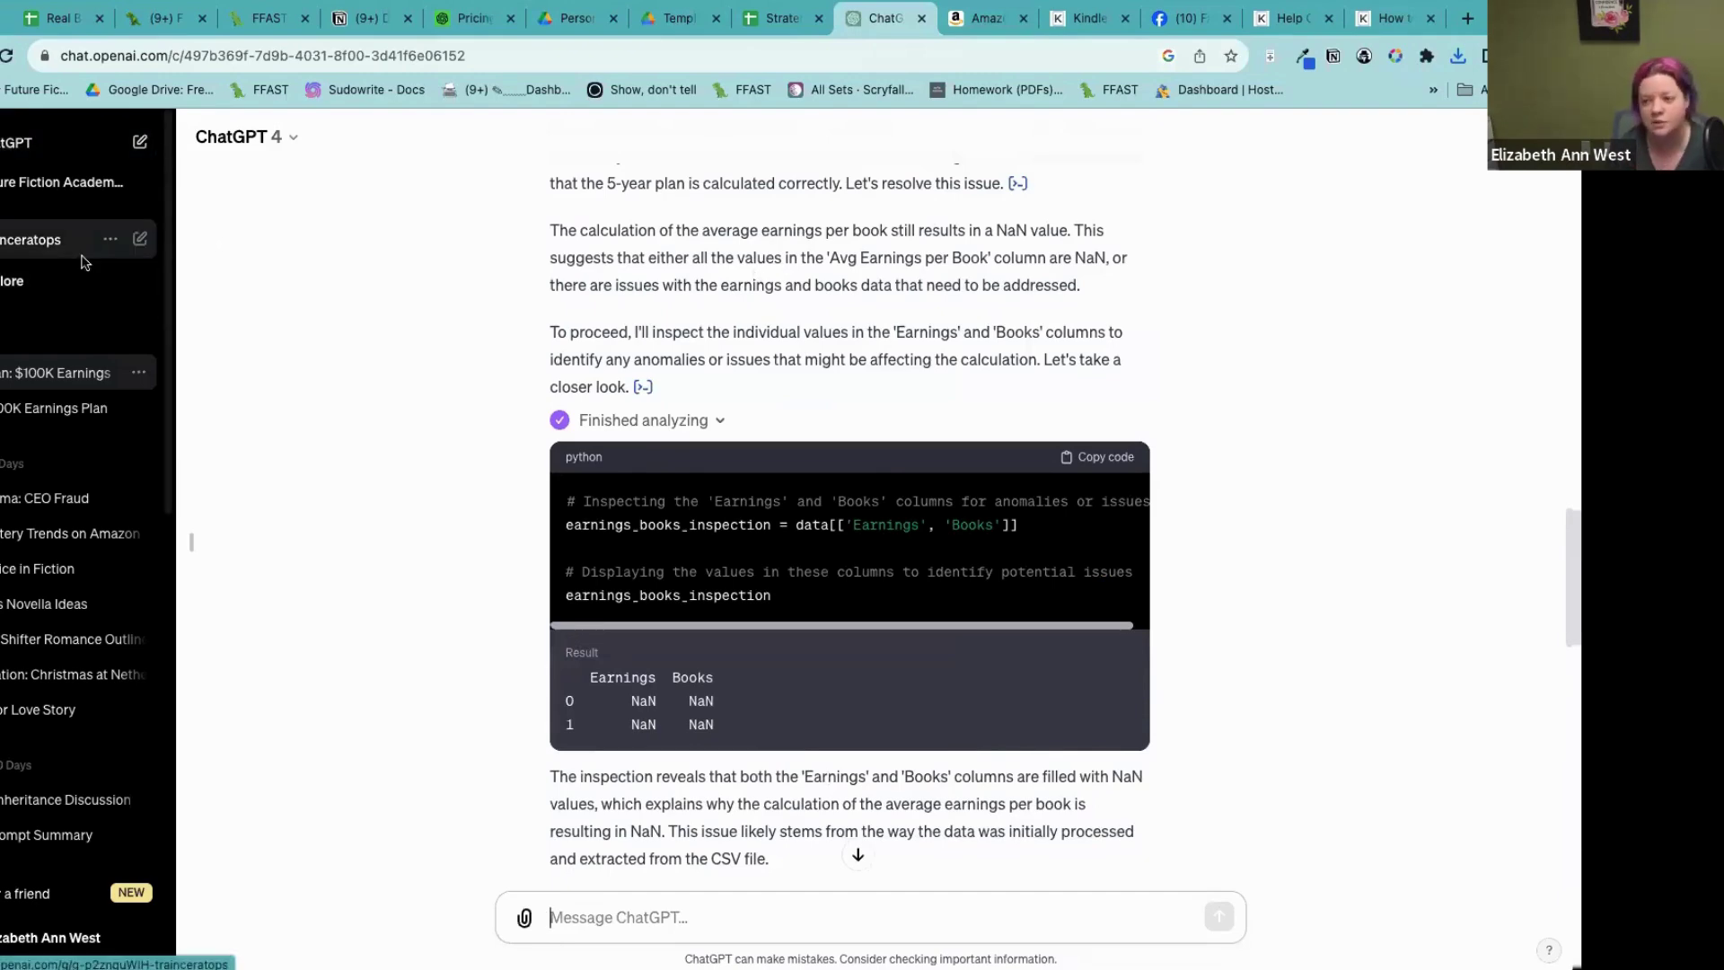
# Step: In a new chat, attach the New This Week image and request analysis plus 3 novel ideas that will do well in the genre
pyautogui.click(138, 143)
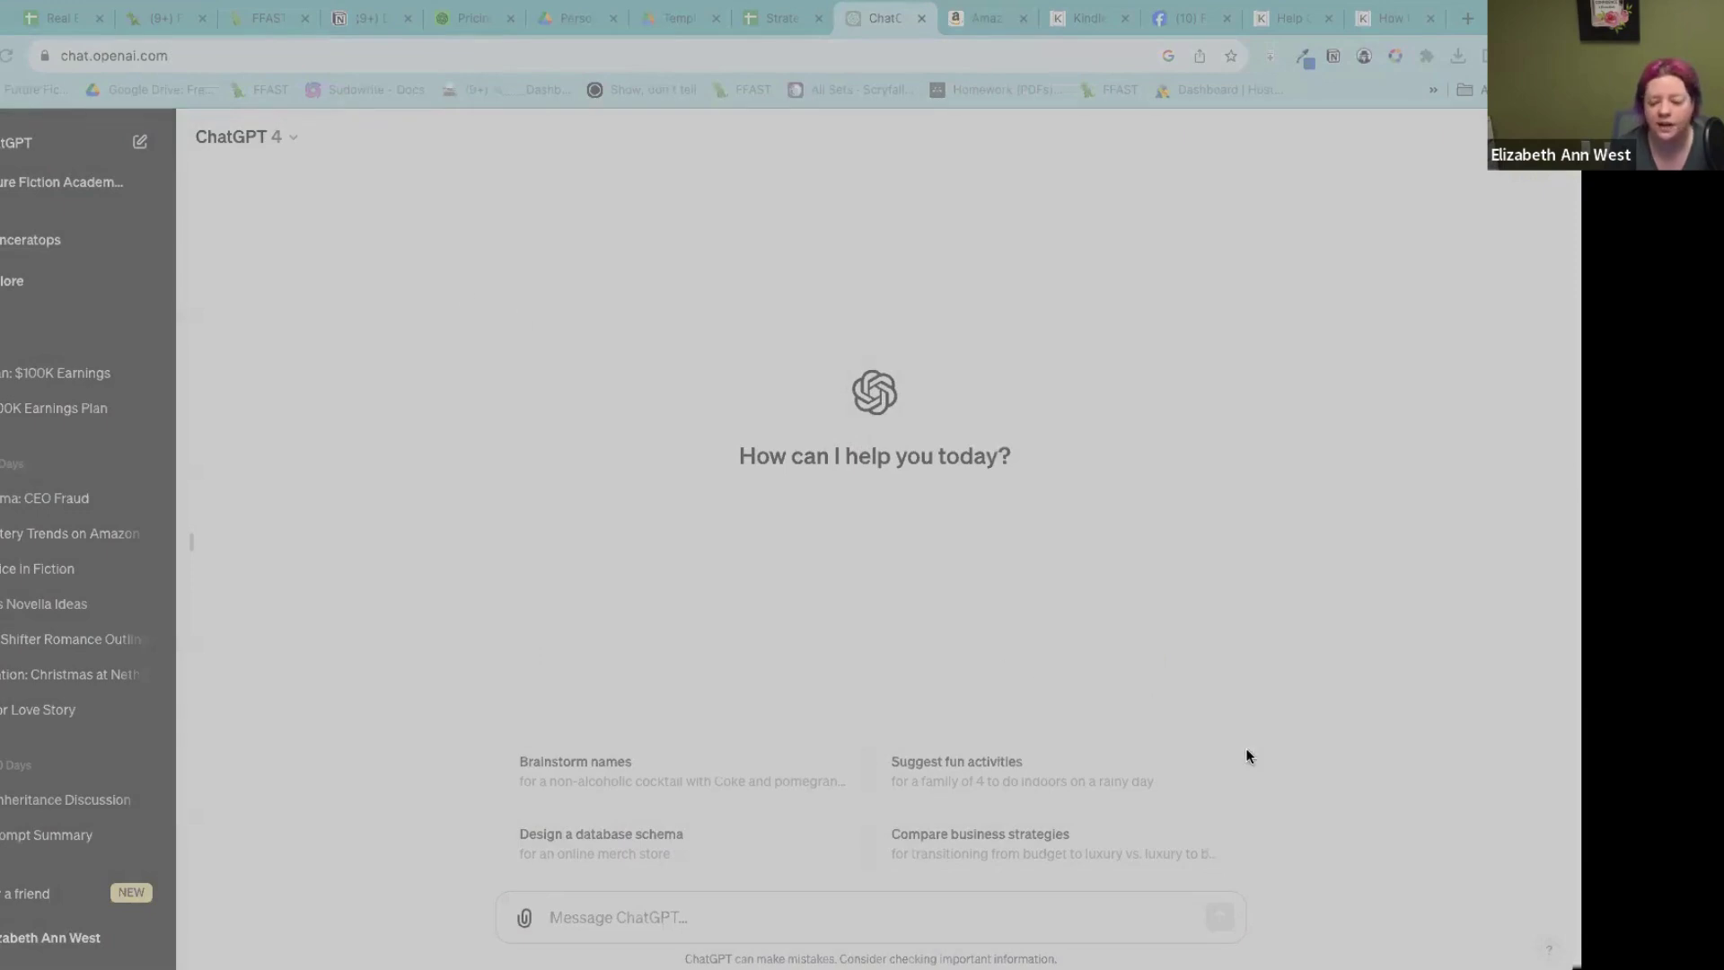
pyautogui.moveTo(1266, 773); pyautogui.dragTo(655, 908)
pyautogui.write('Thsi is')
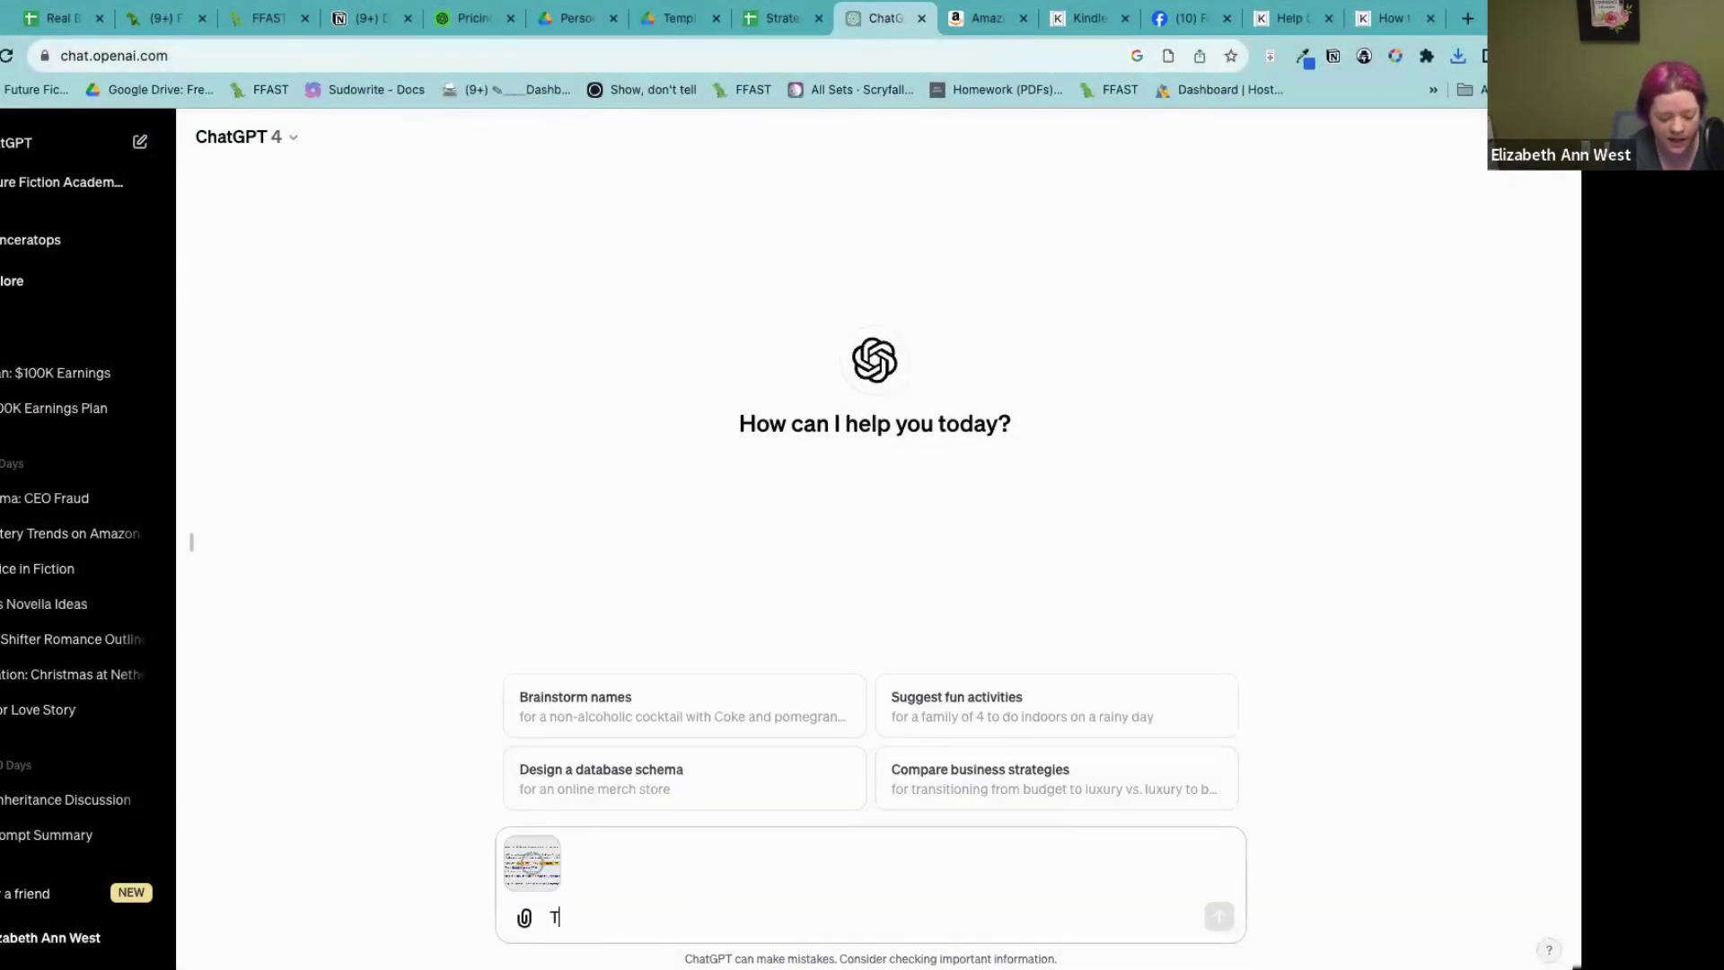
pyautogui.press('BackSpace')
pyautogui.press('BackSpace')
pyautogui.press('BackSpace')
pyautogui.press('BackSpace')
pyautogui.press('BackSpace')
pyautogui.write('is')
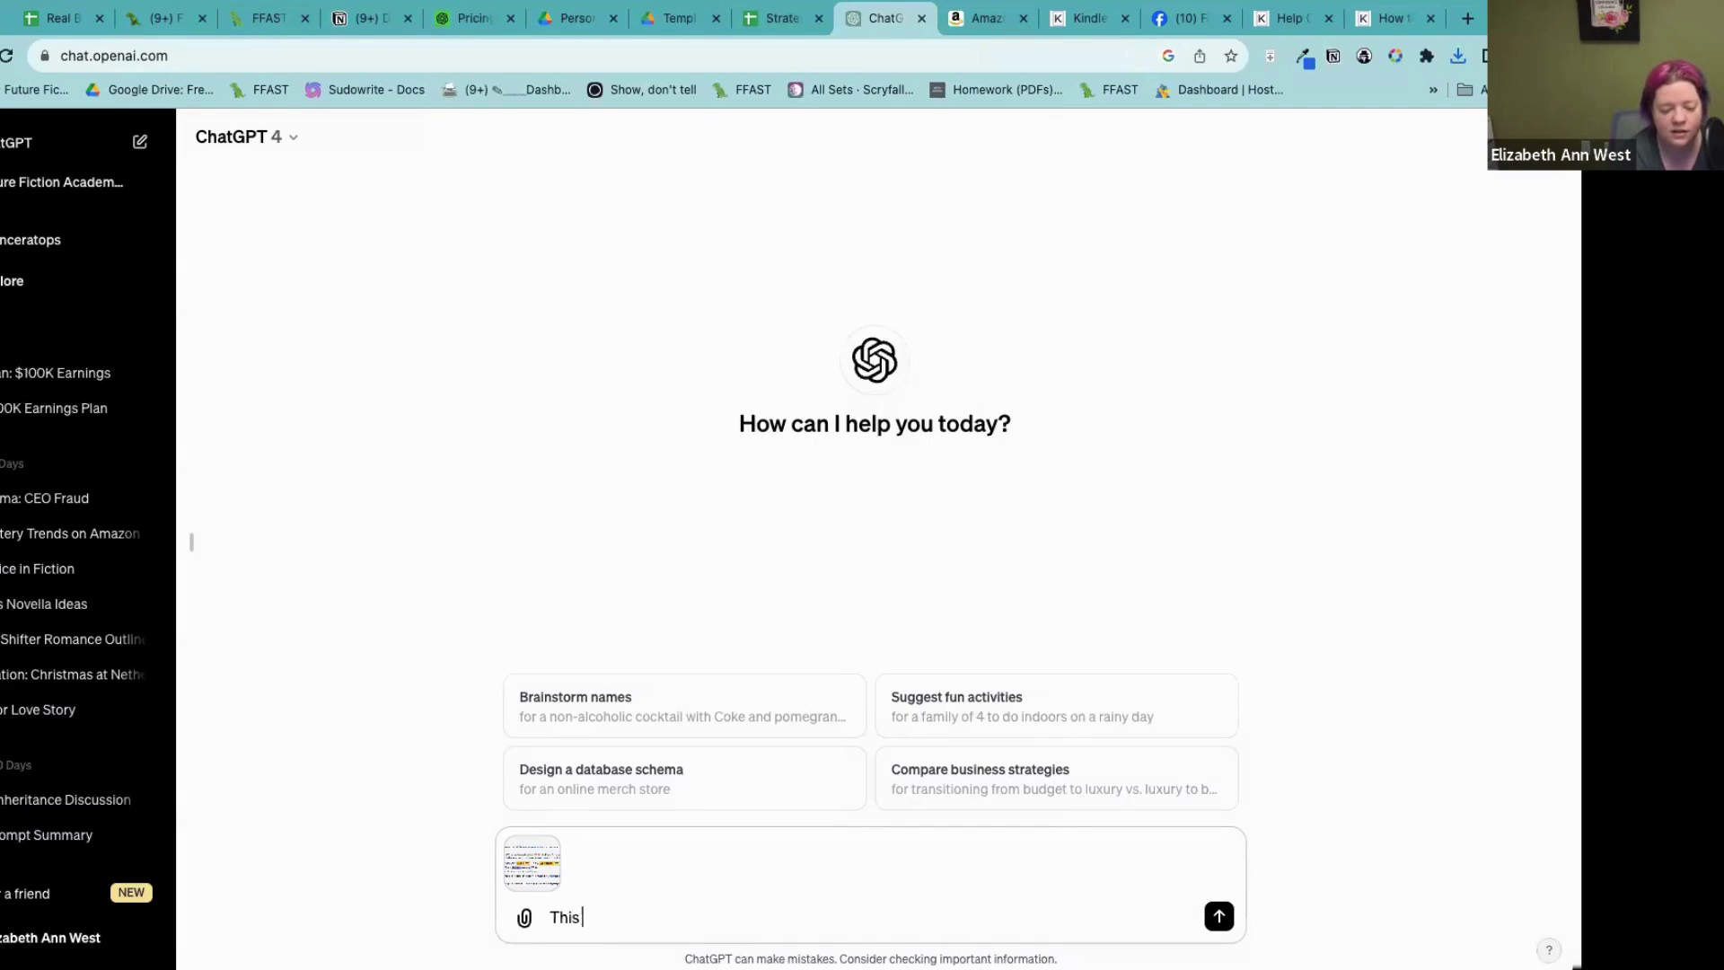
pyautogui.write(' is book d')
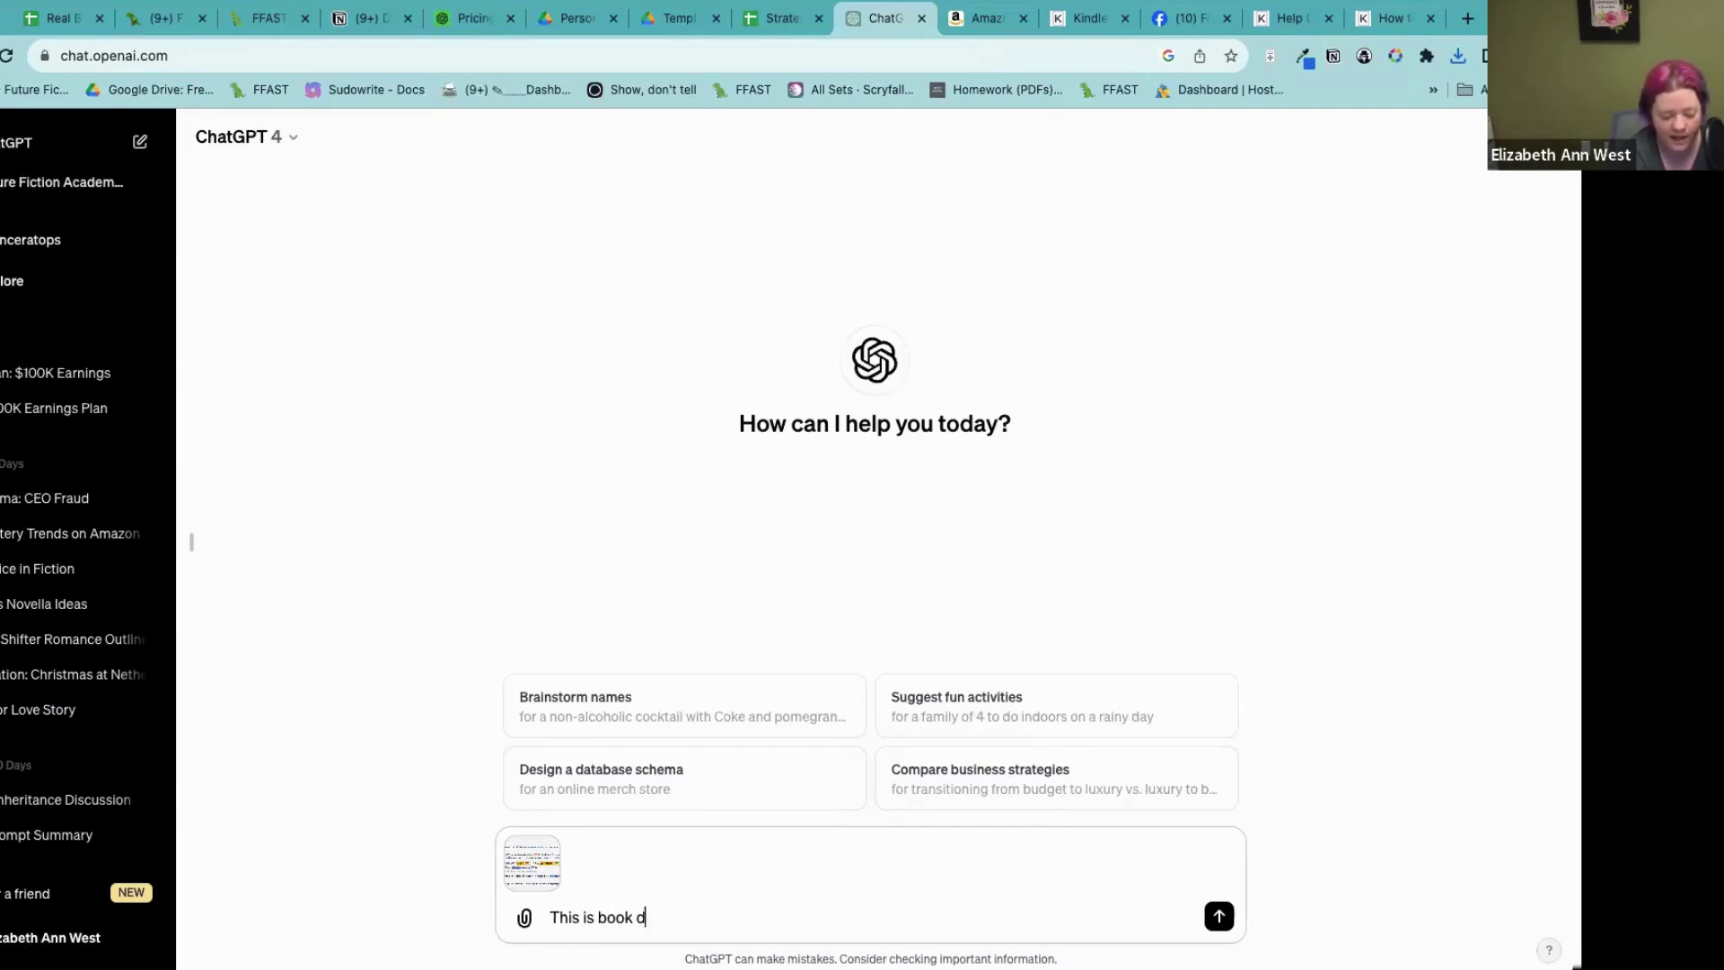
pyautogui.write('ata for a ')
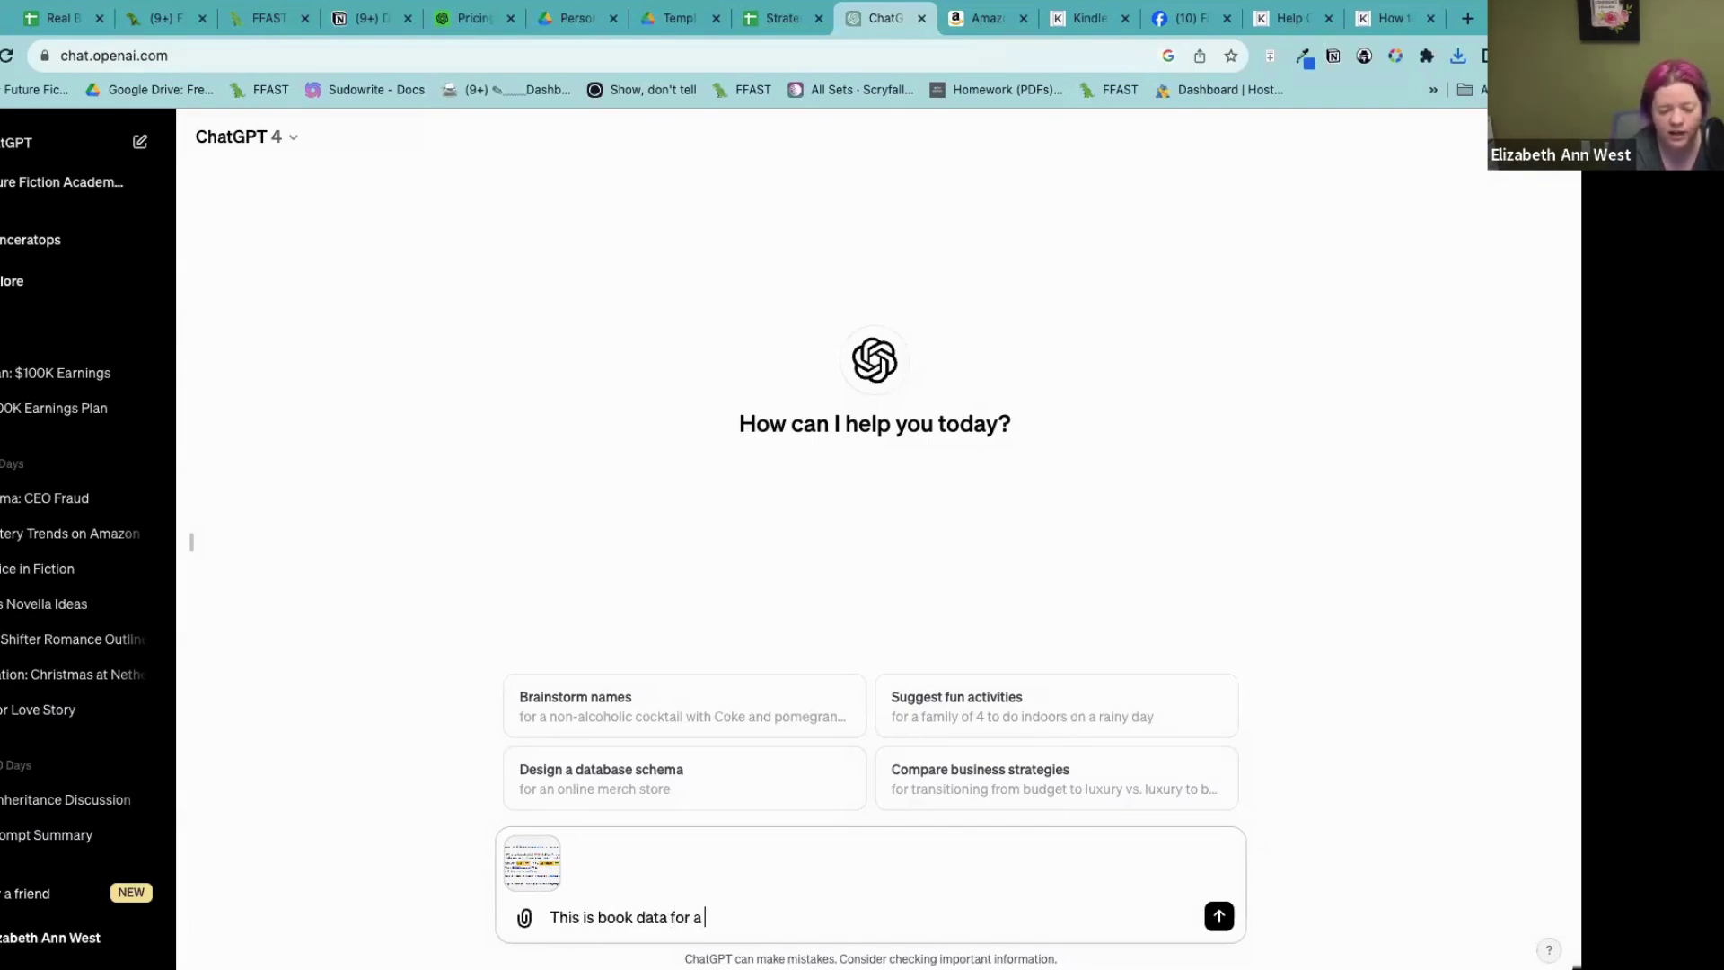
pyautogui.write('genre, abou')
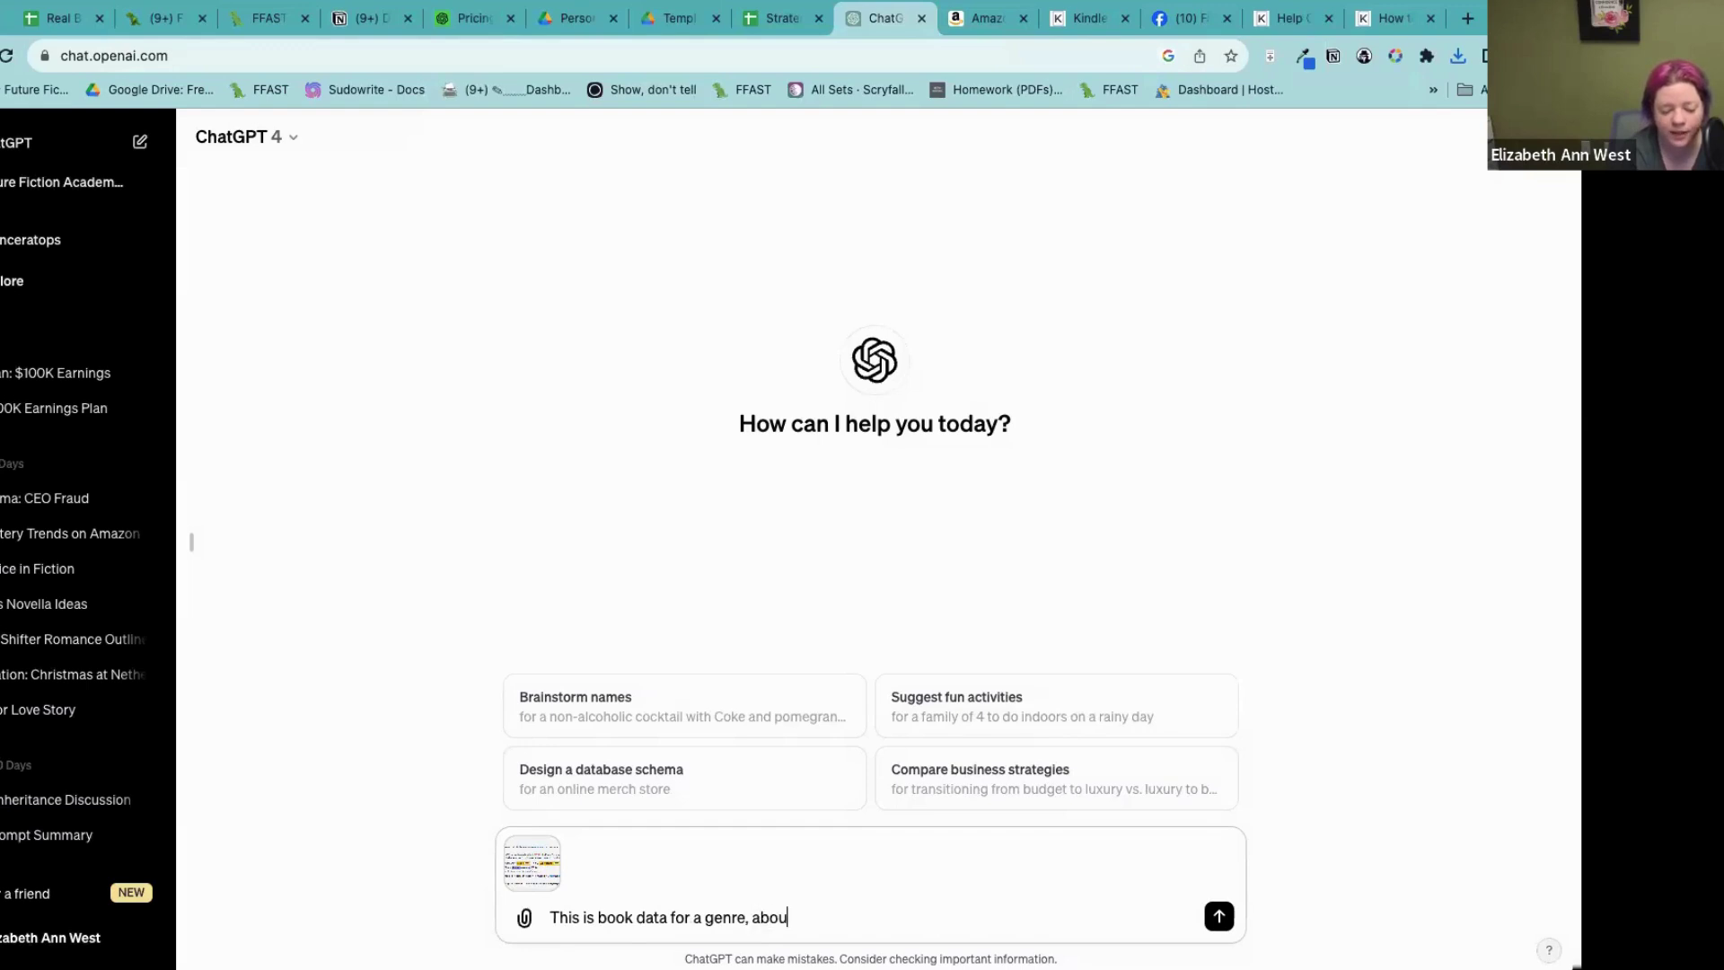
pyautogui.write('t changes to the b es')
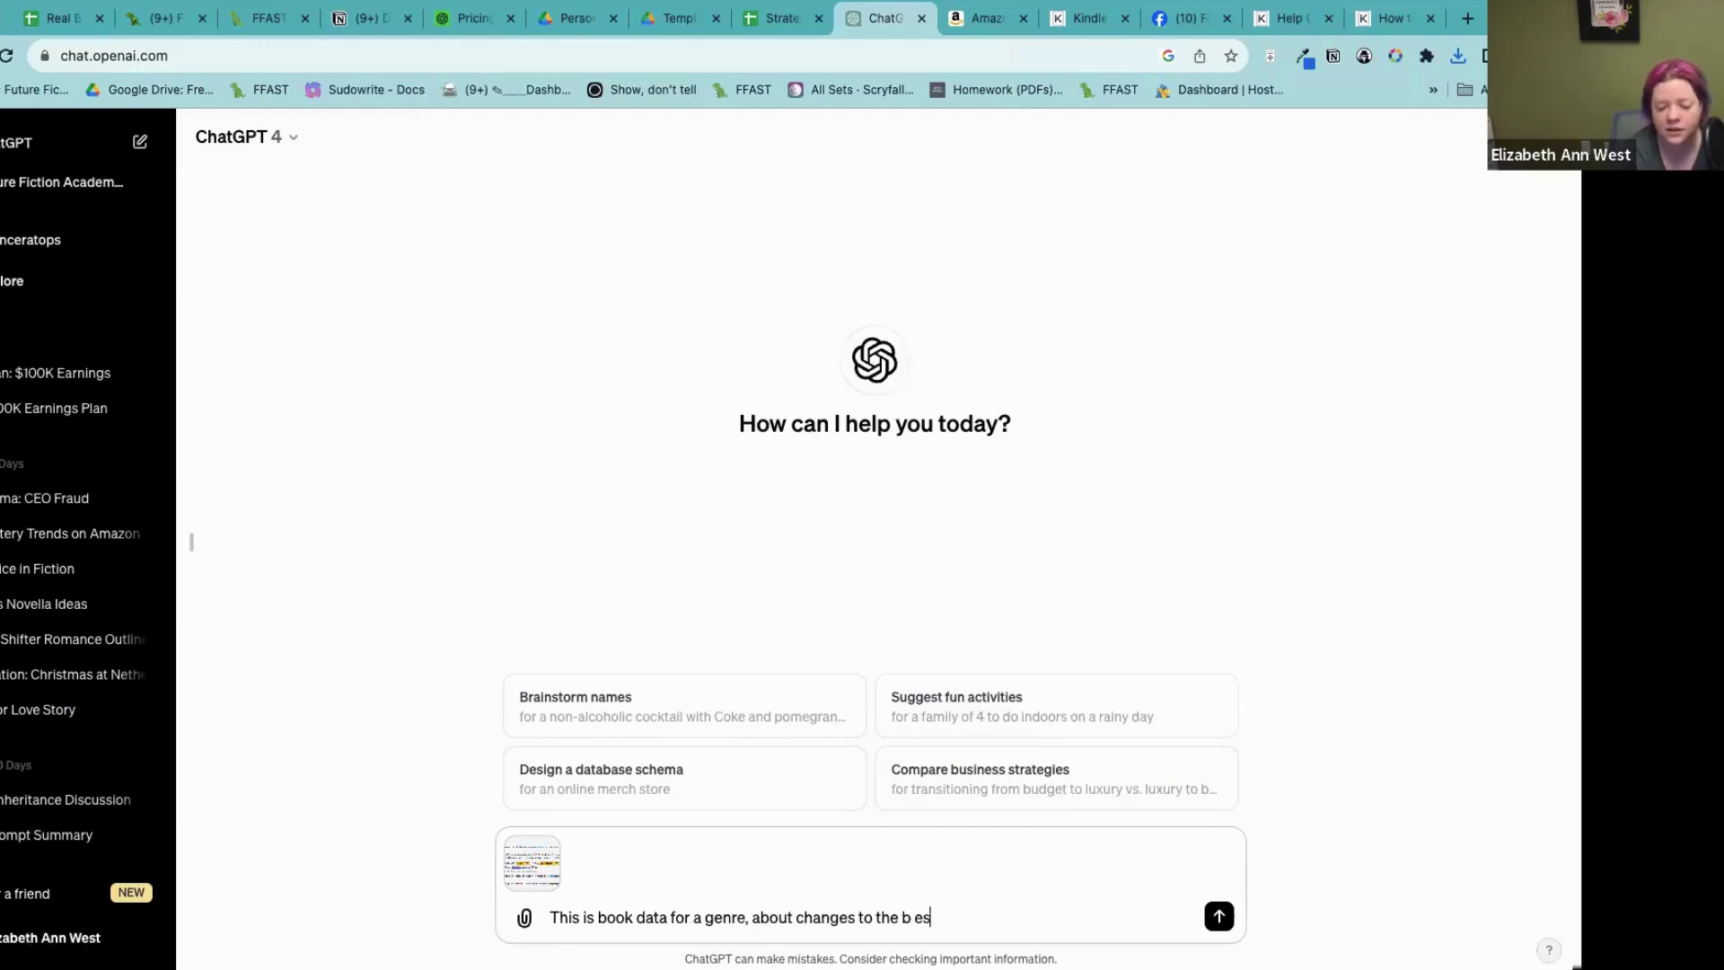
pyautogui.press('BackSpace')
pyautogui.press('BackSpace')
pyautogui.press('BackSpace')
pyautogui.write('est seller ')
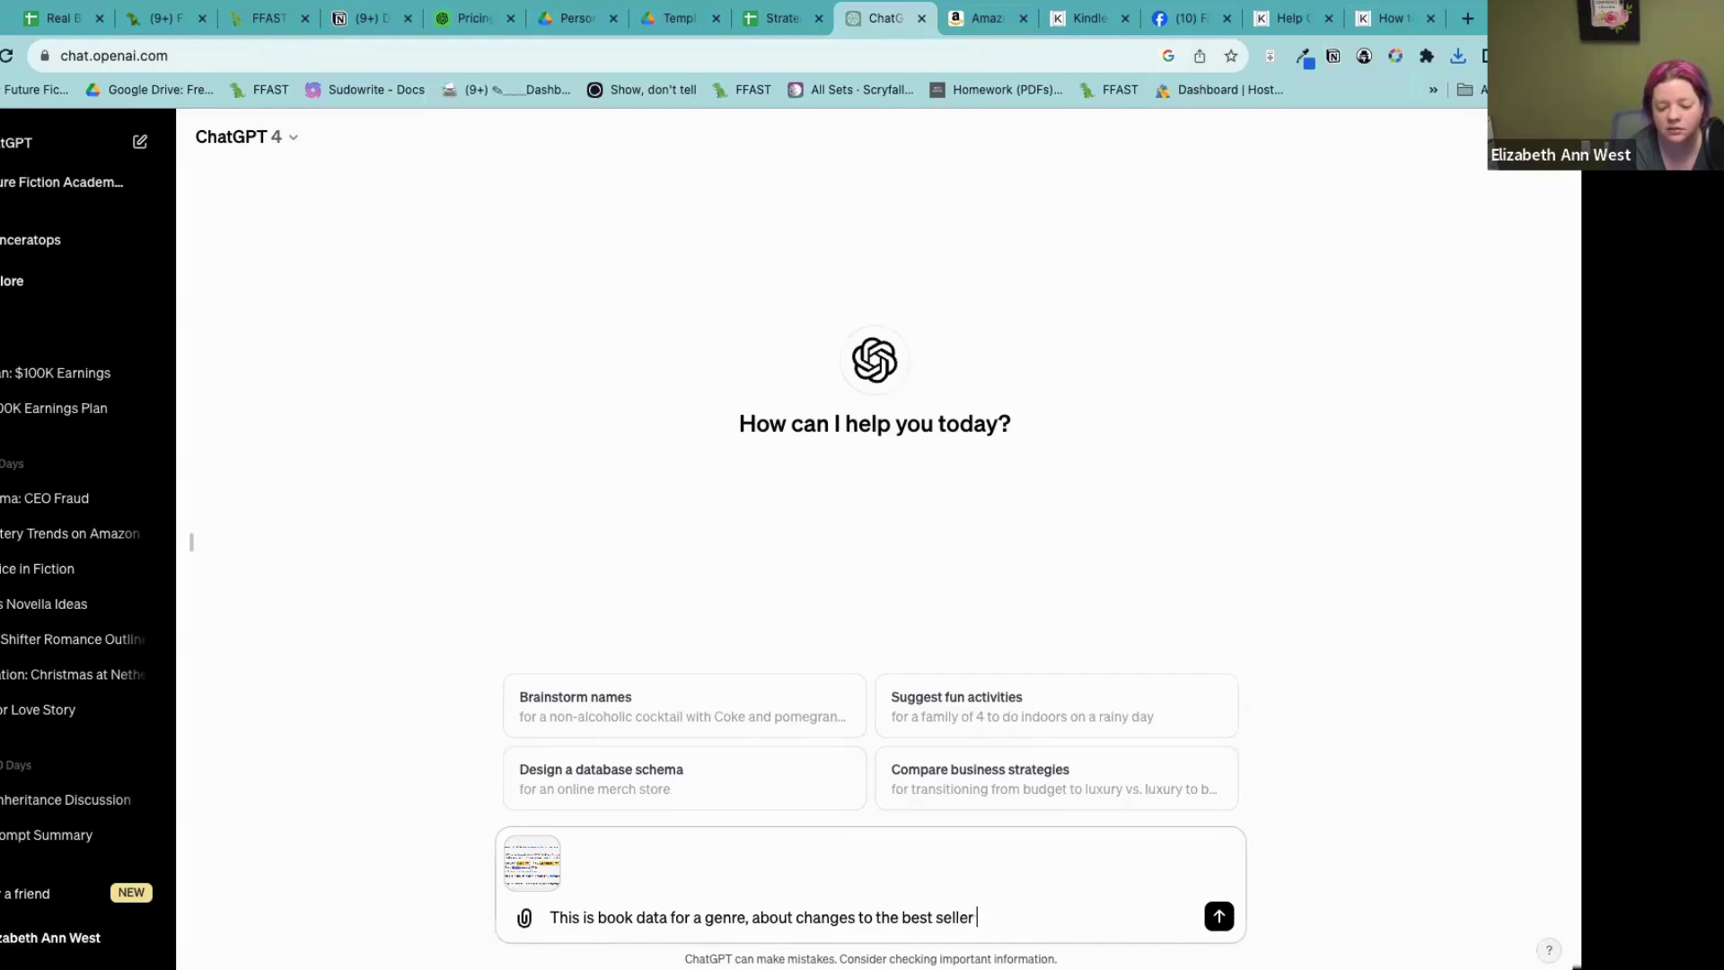
pyautogui.write('list. Read')
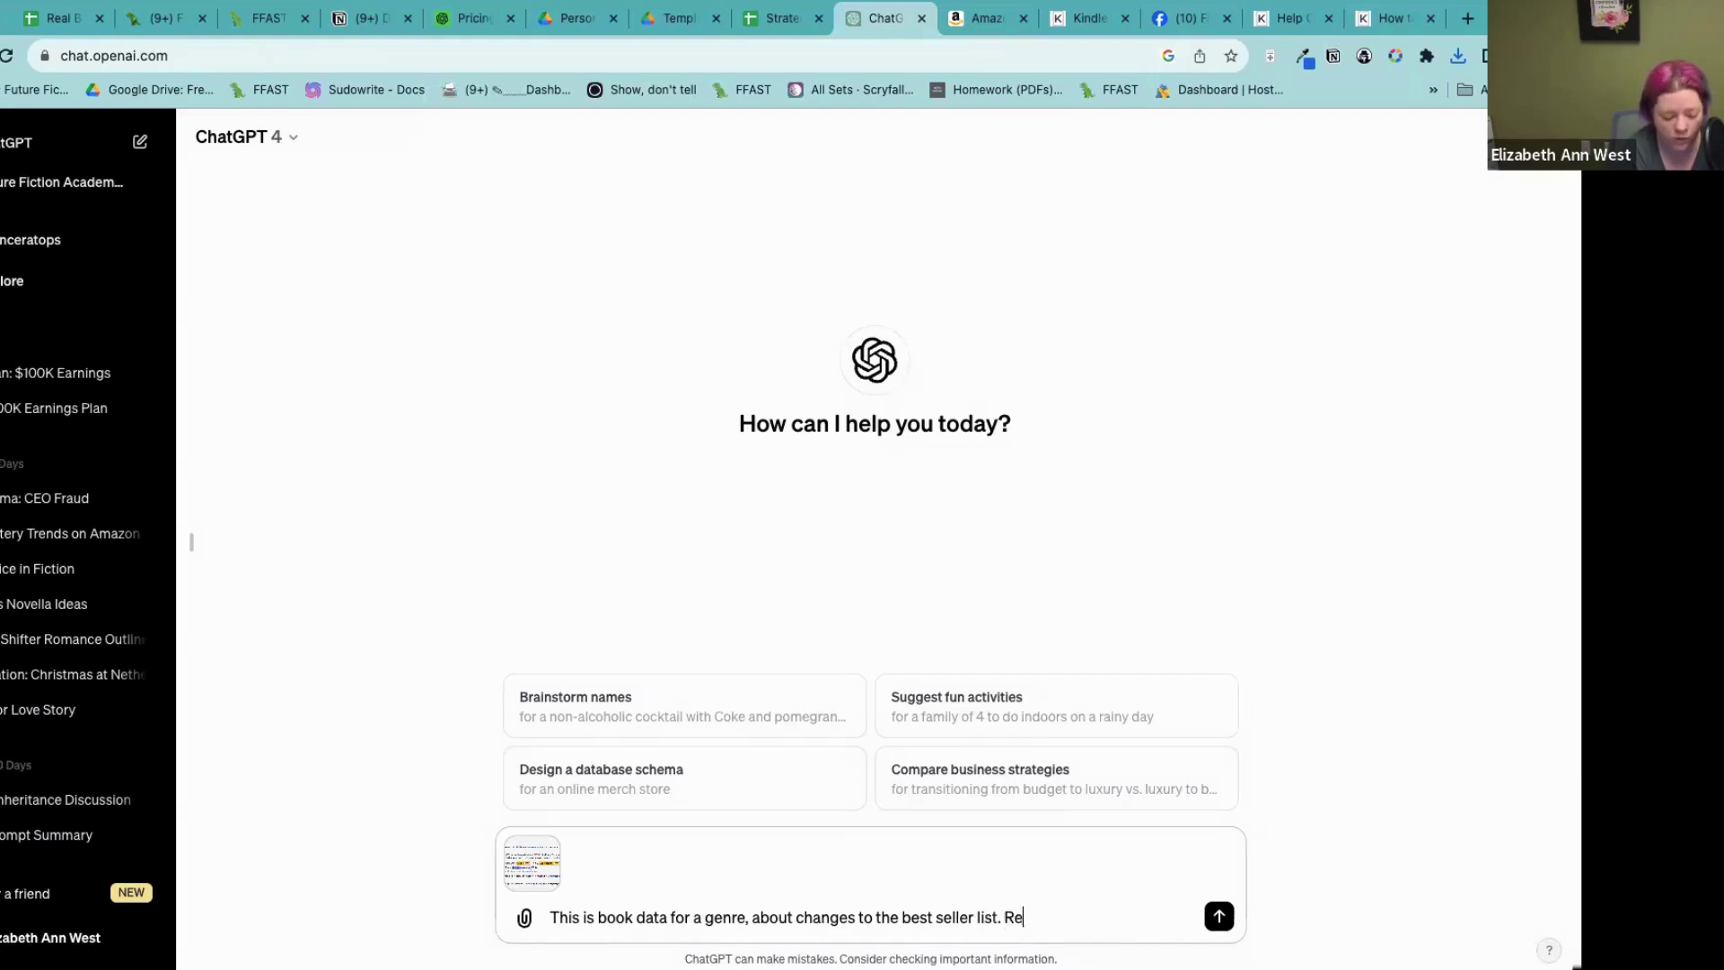
pyautogui.press('BackSpace')
pyautogui.press('BackSpace')
pyautogui.press('BackSpace')
pyautogui.press('BackSpace')
pyautogui.write('Analy')
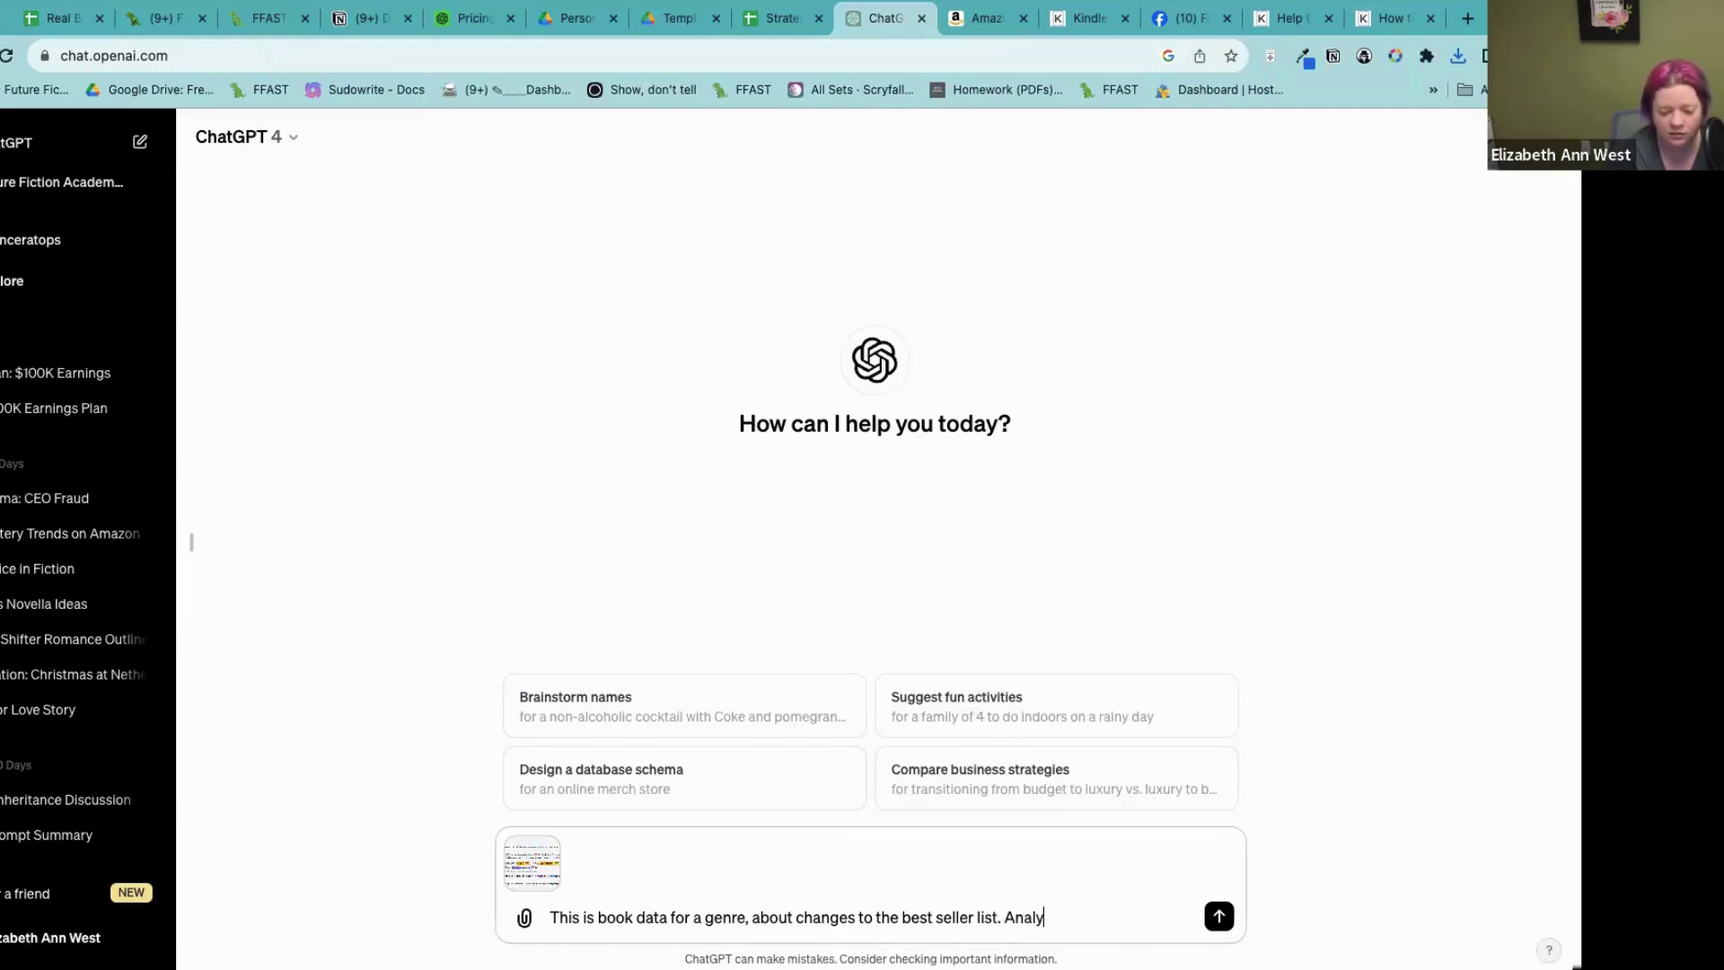
pyautogui.write('ze it, and then ')
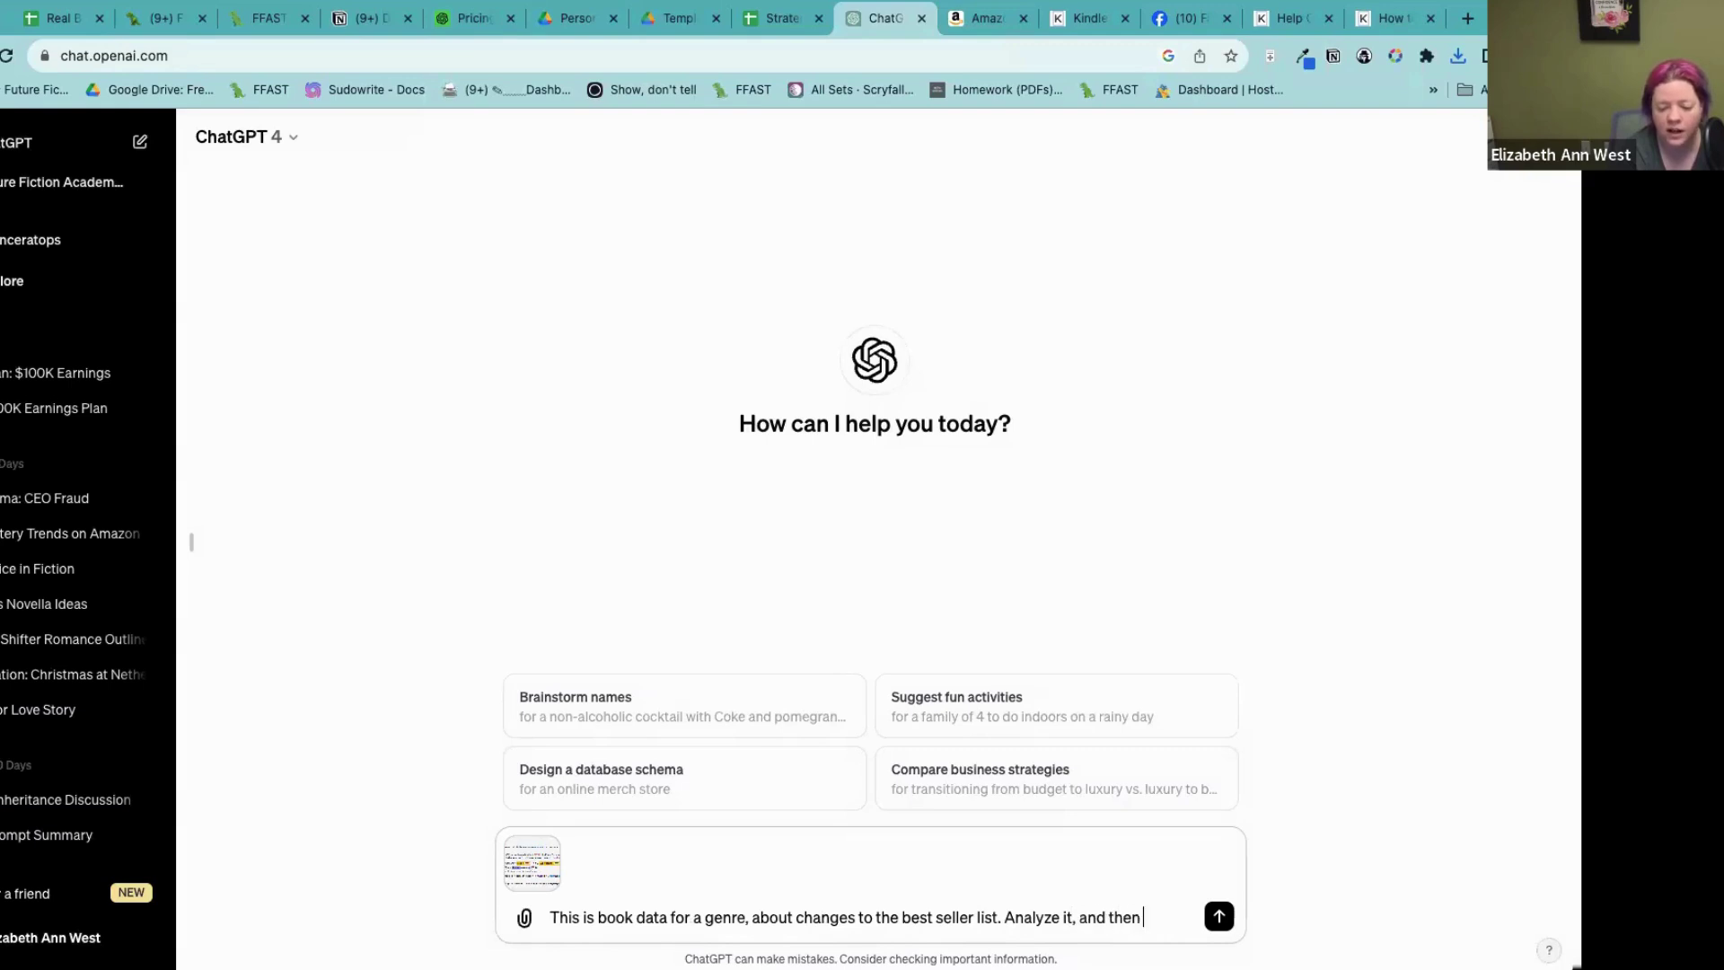
pyautogui.write('give me 3')
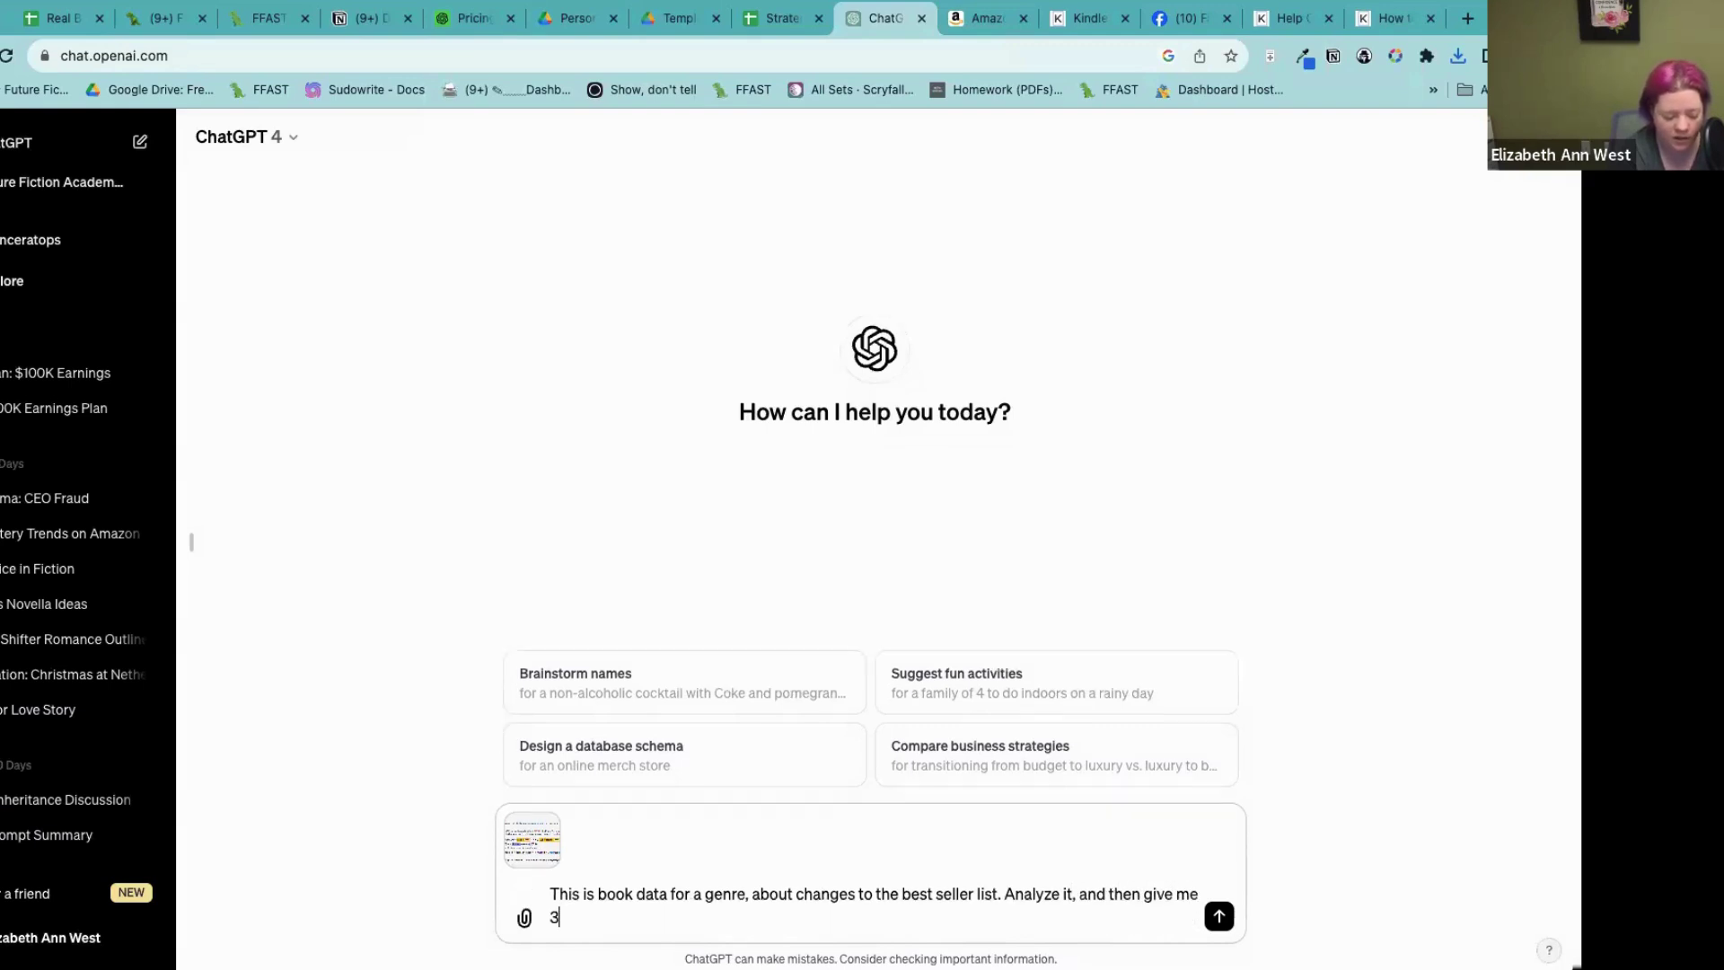
pyautogui.write(' novel ideas')
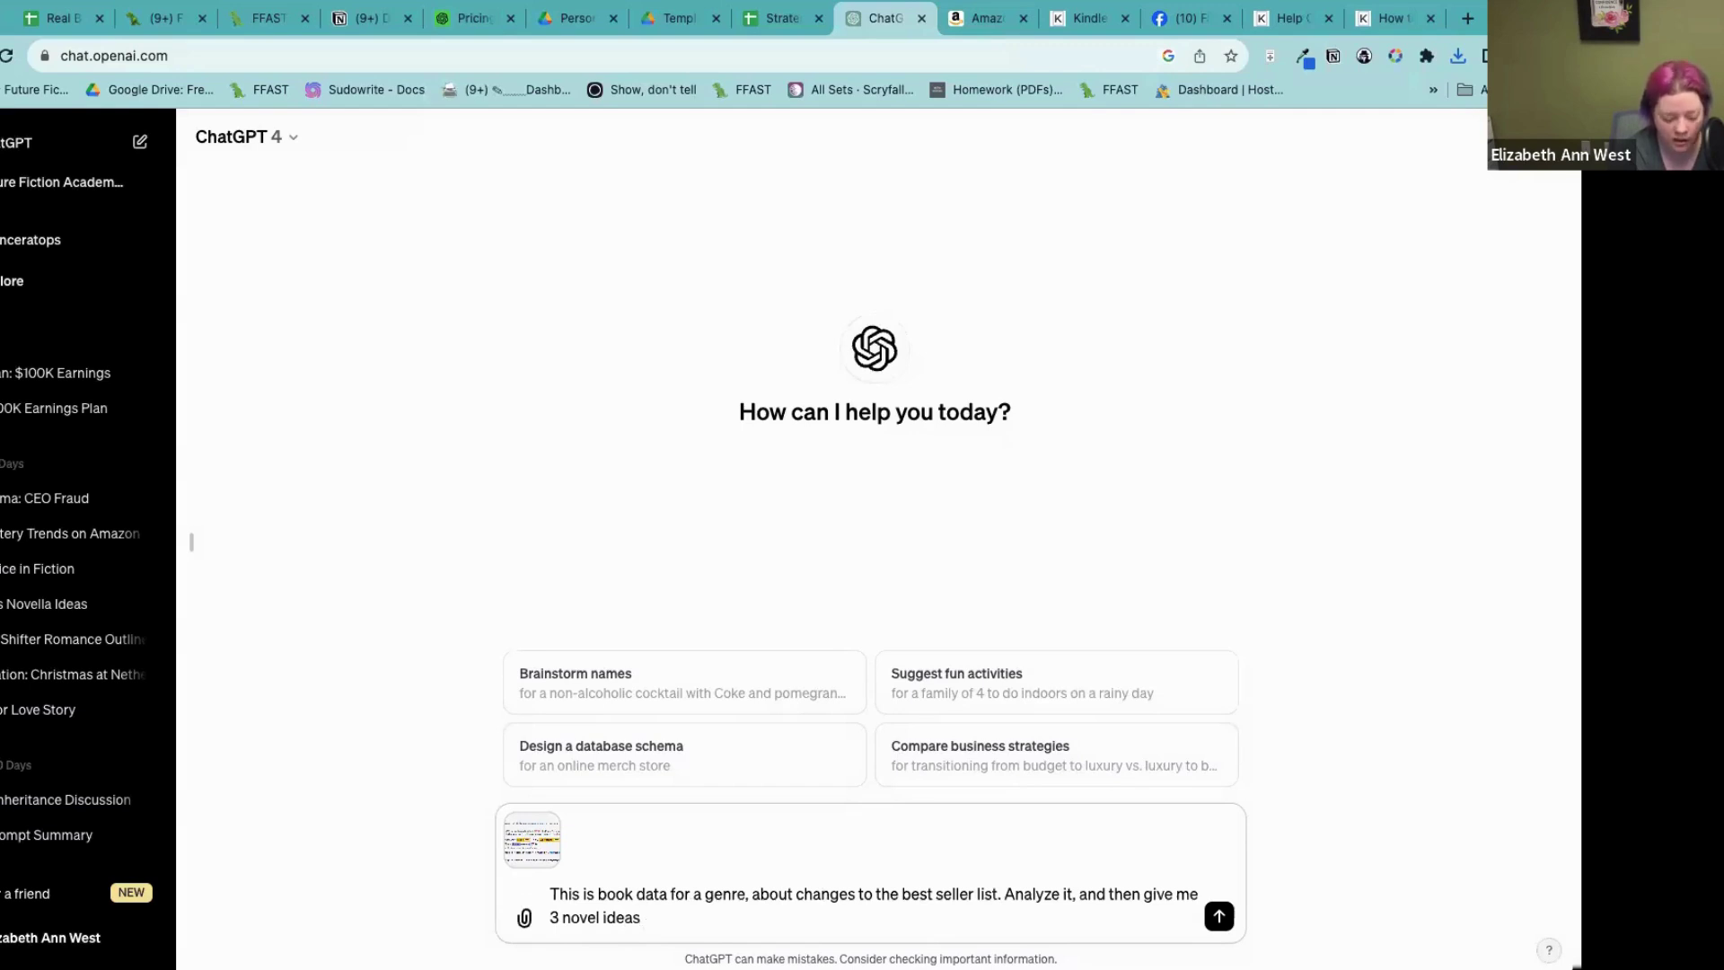
pyautogui.write(' and why teh')
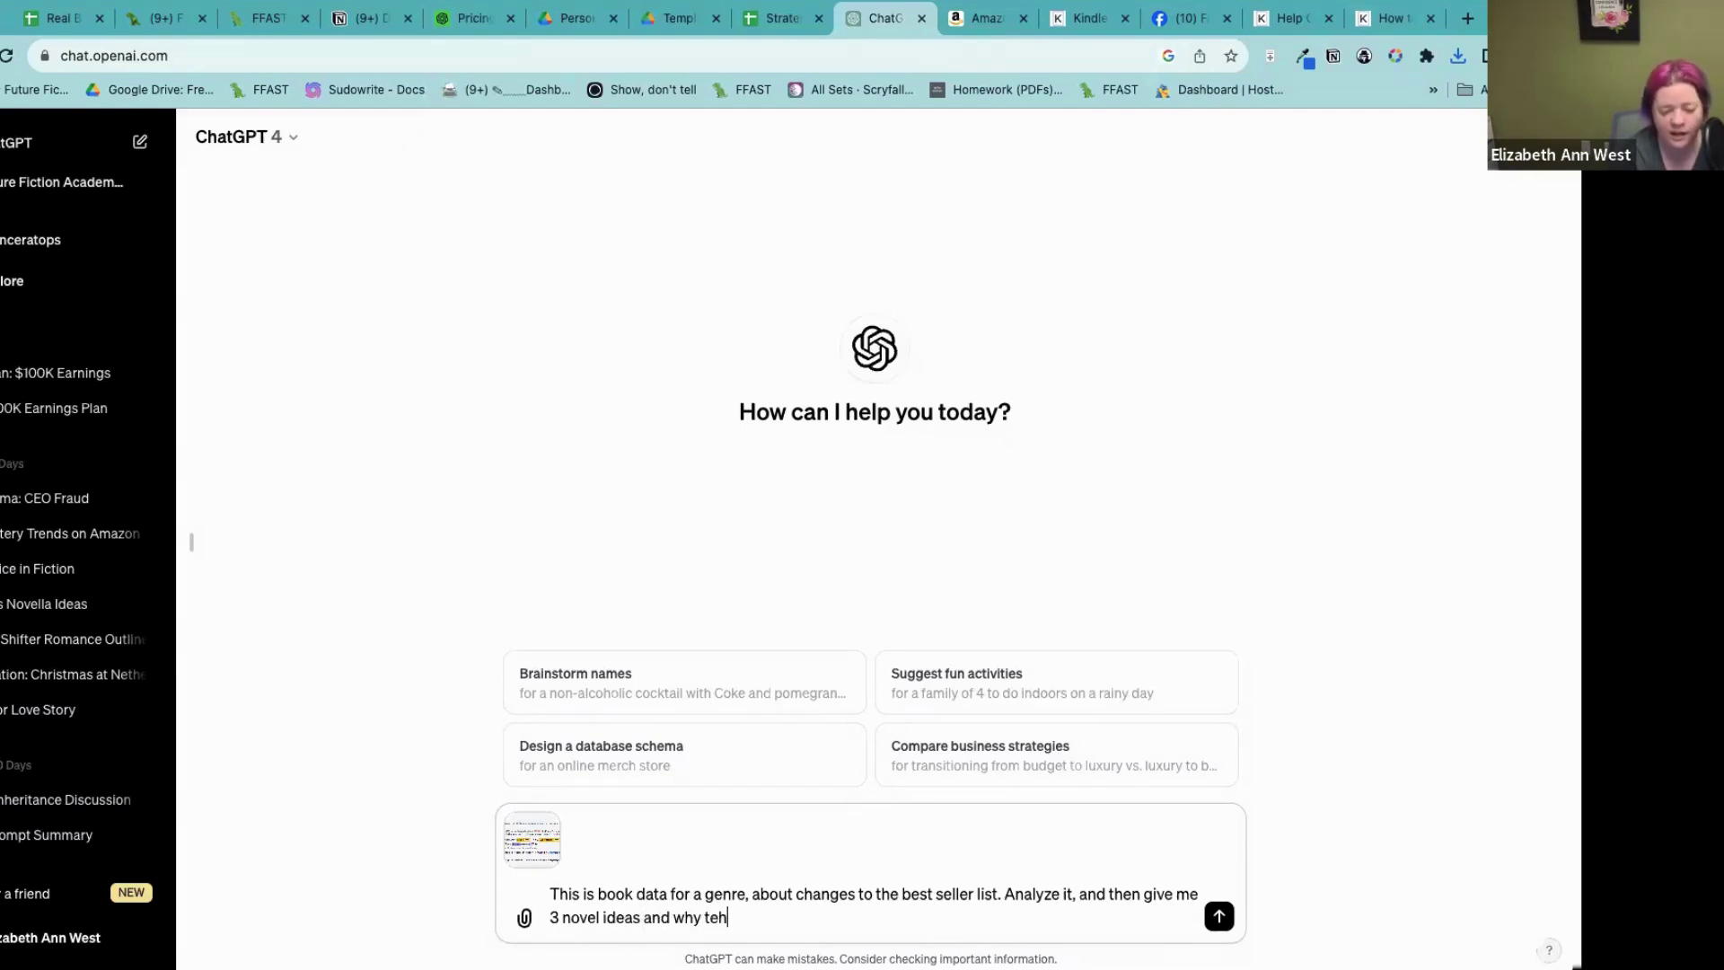
pyautogui.press('BackSpace')
pyautogui.press('BackSpace')
pyautogui.write('hey will do w')
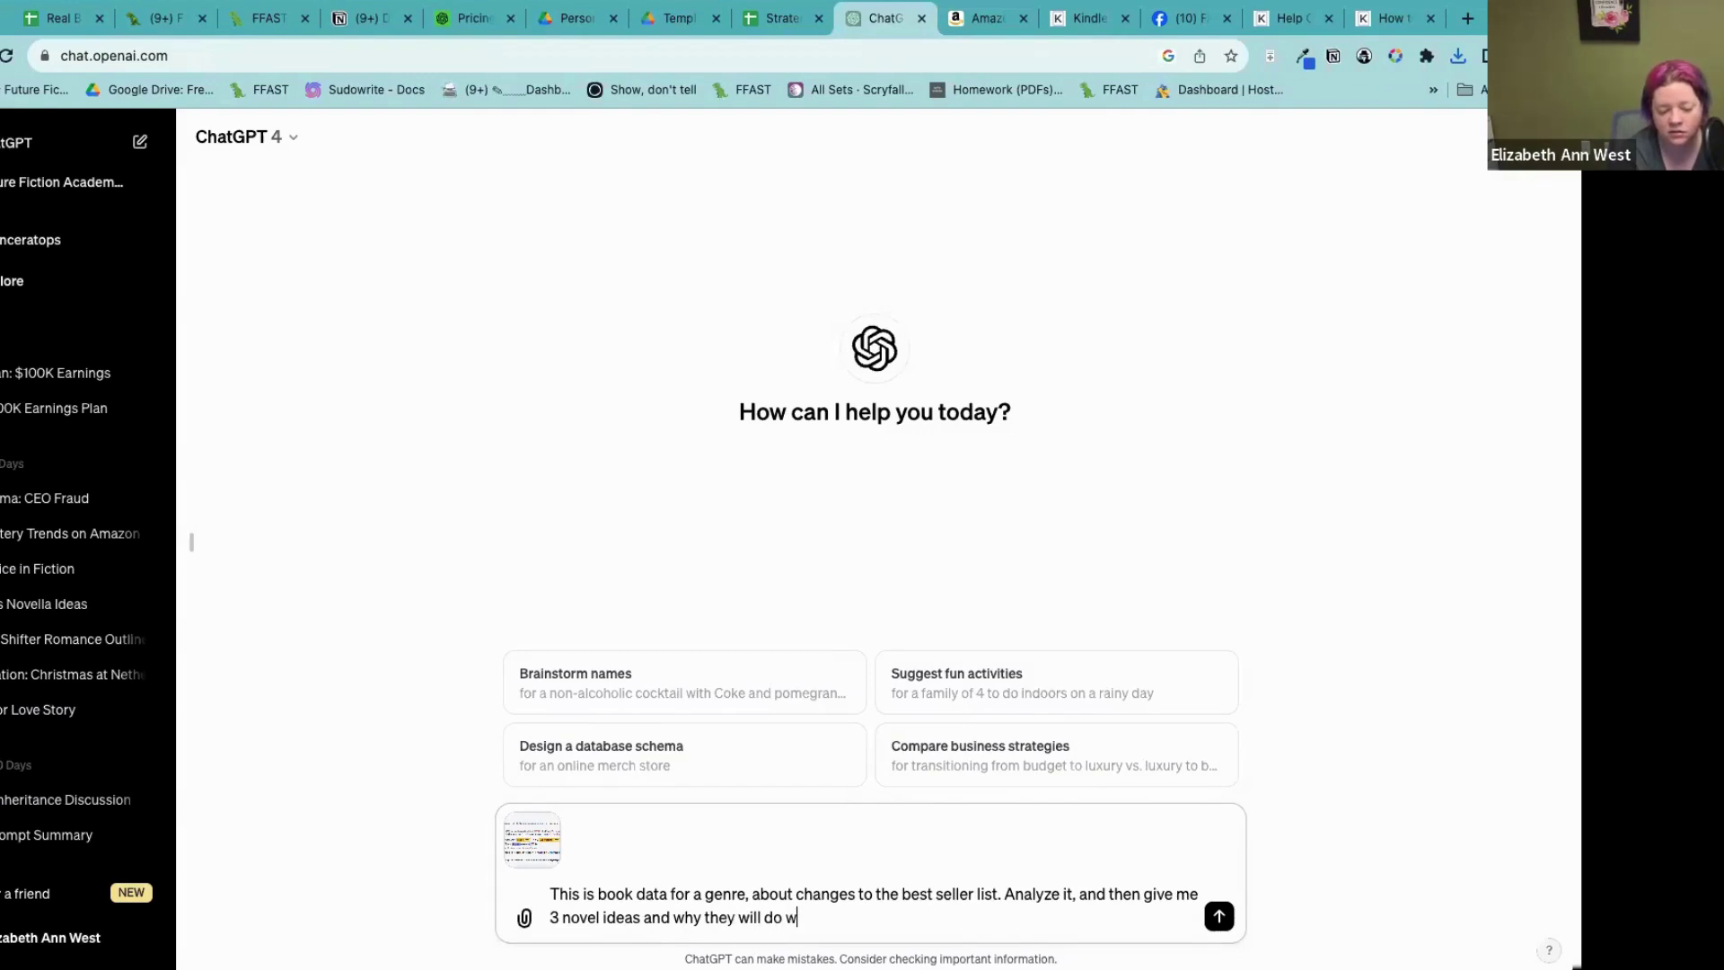
pyautogui.write('ell in the genre')
pyautogui.press('Return')
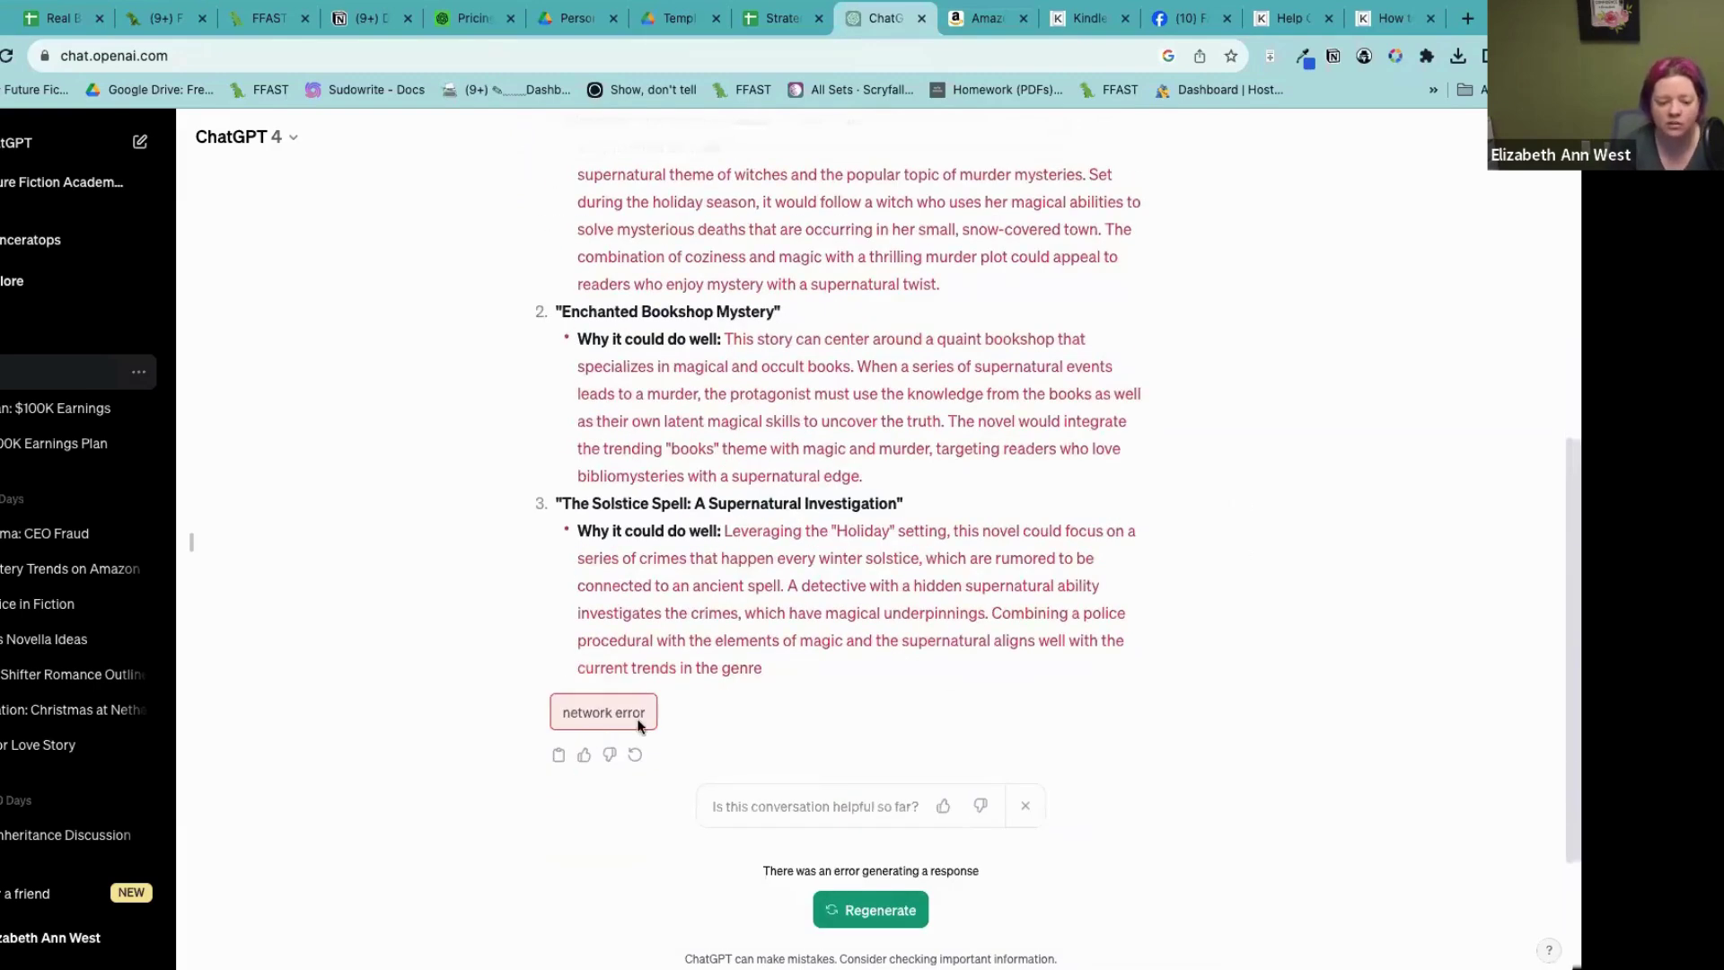
# Step: Regenerate ChatGPT's reply after the network error
pyautogui.click(905, 918)
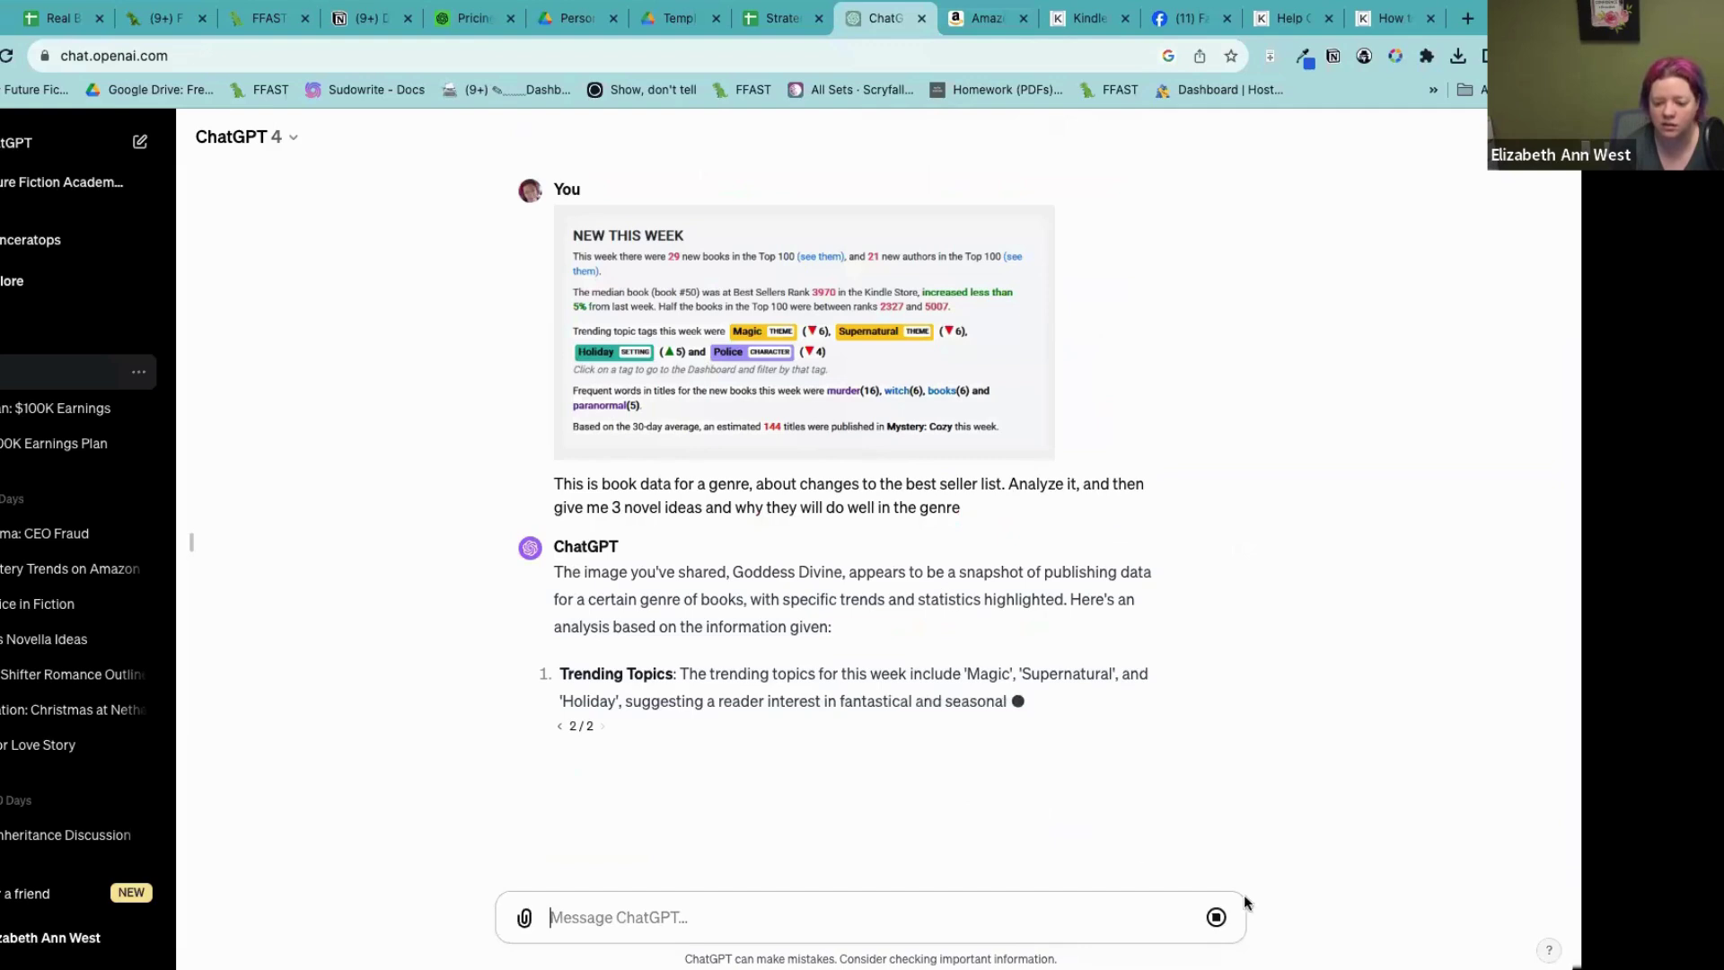
# Step: Stop the regenerated reply, copy the earlier book-data prompt, and open a new empty chat
pyautogui.click(1220, 919)
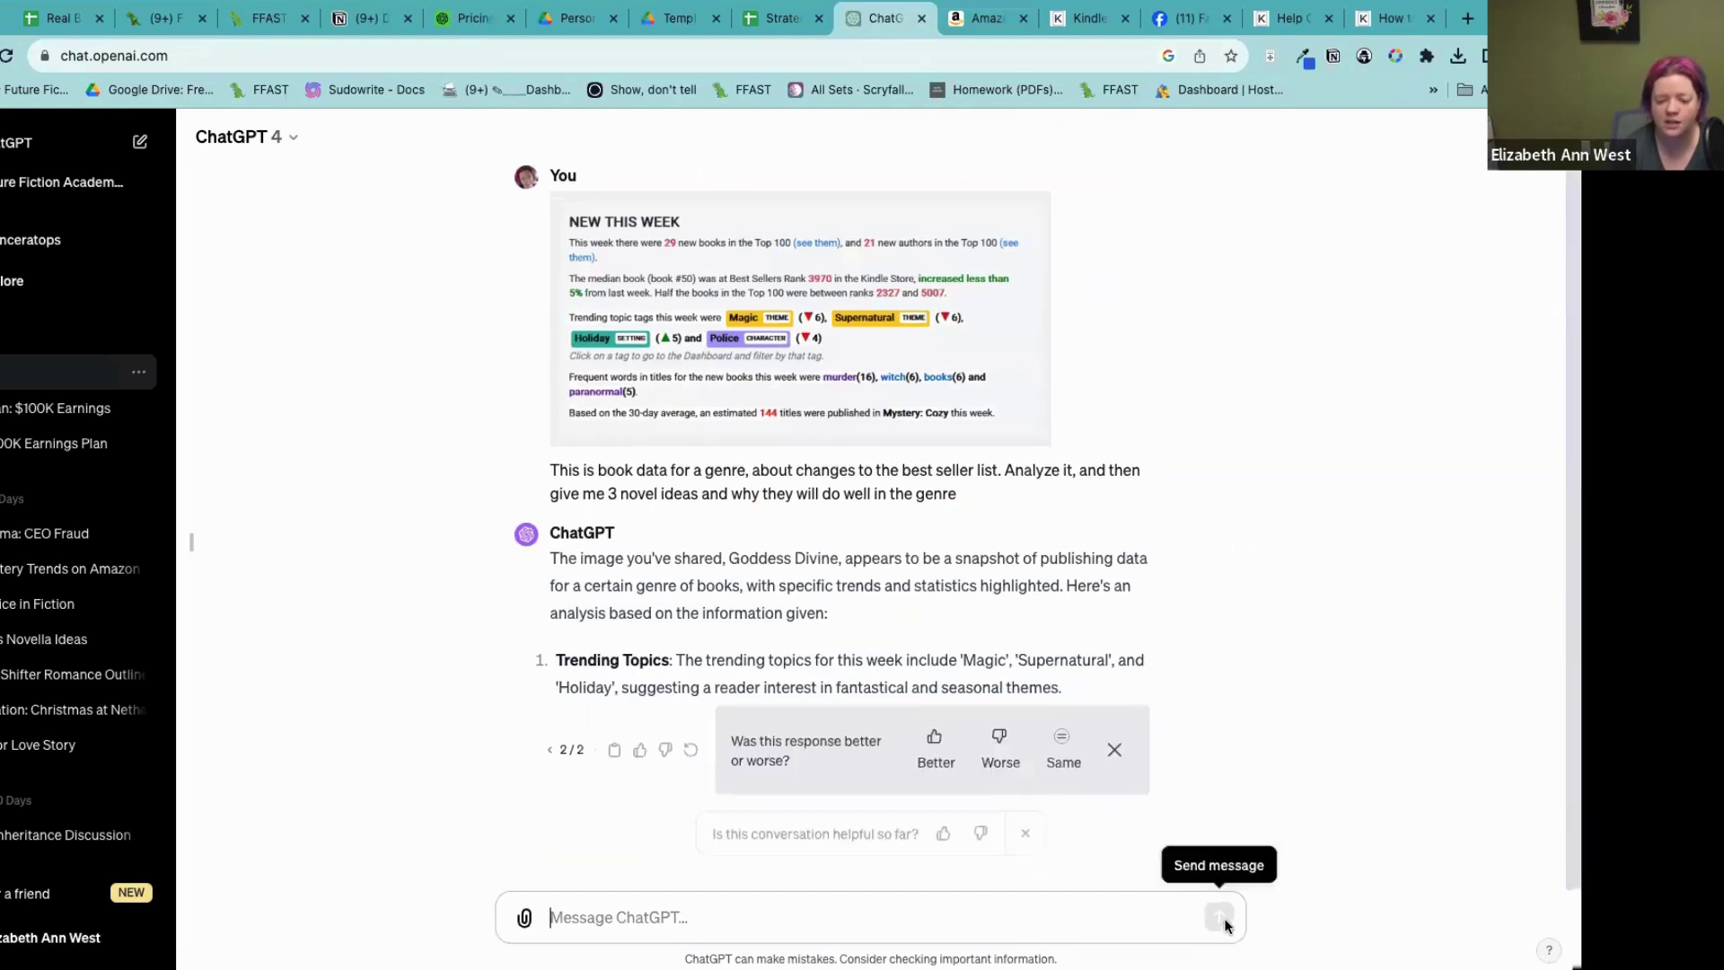
pyautogui.click(1114, 748)
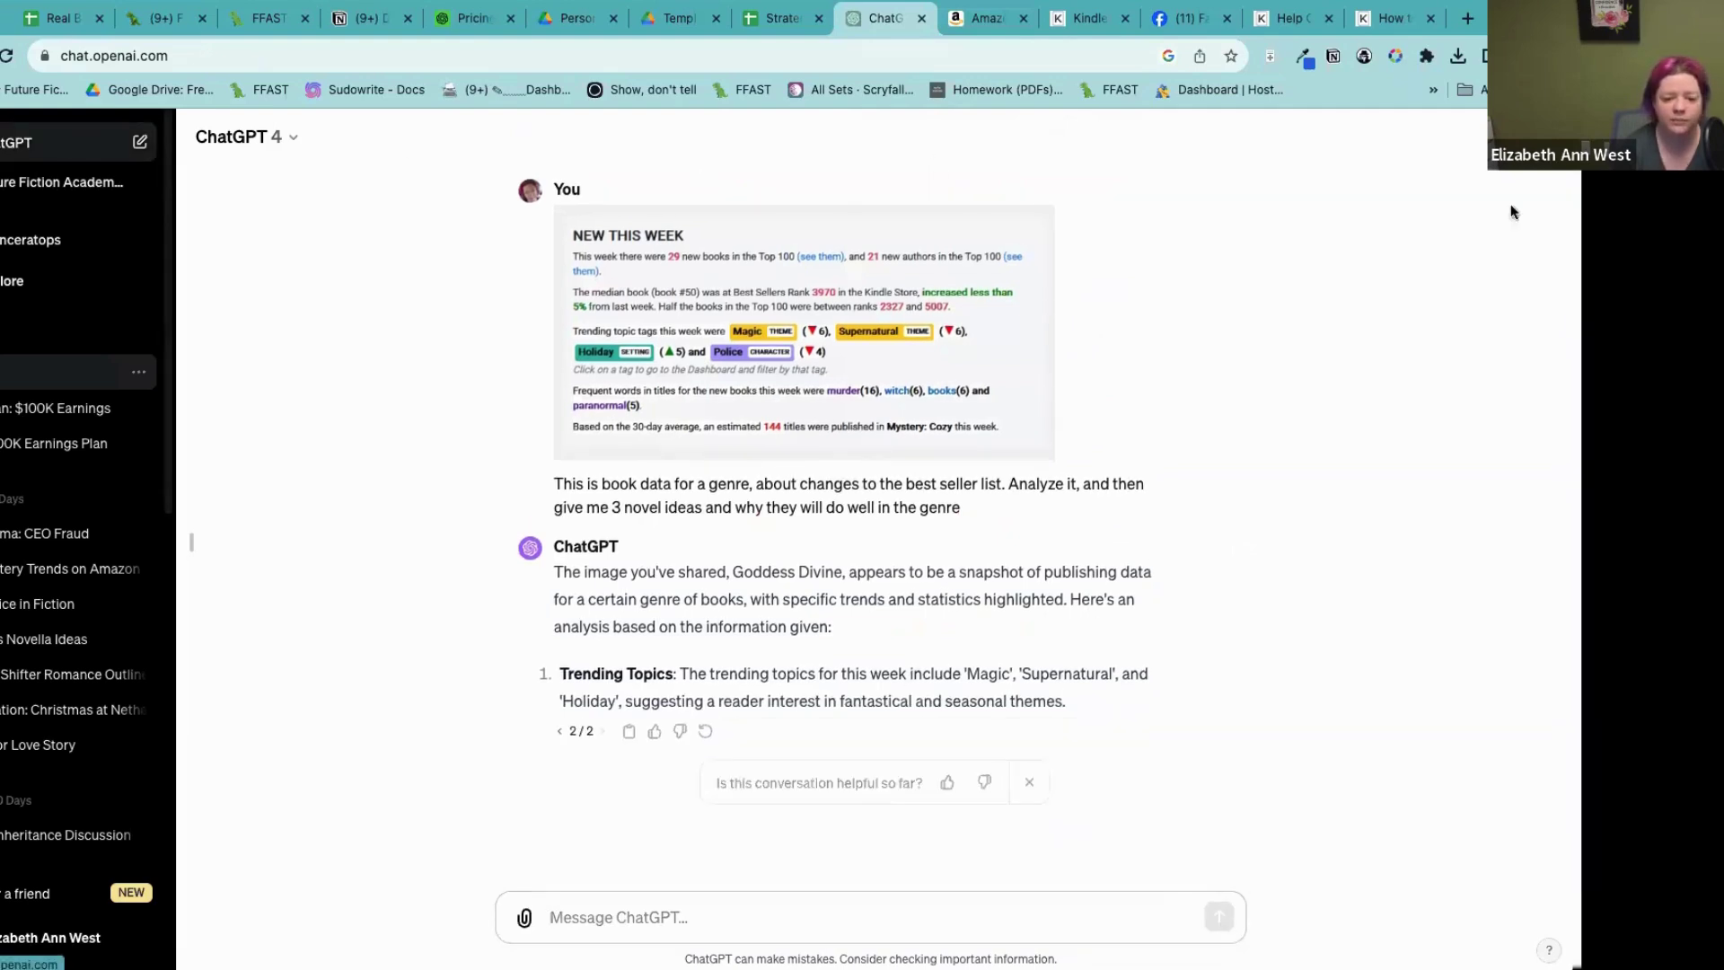
pyautogui.moveTo(977, 512); pyautogui.dragTo(554, 486)
pyautogui.press('super+c')
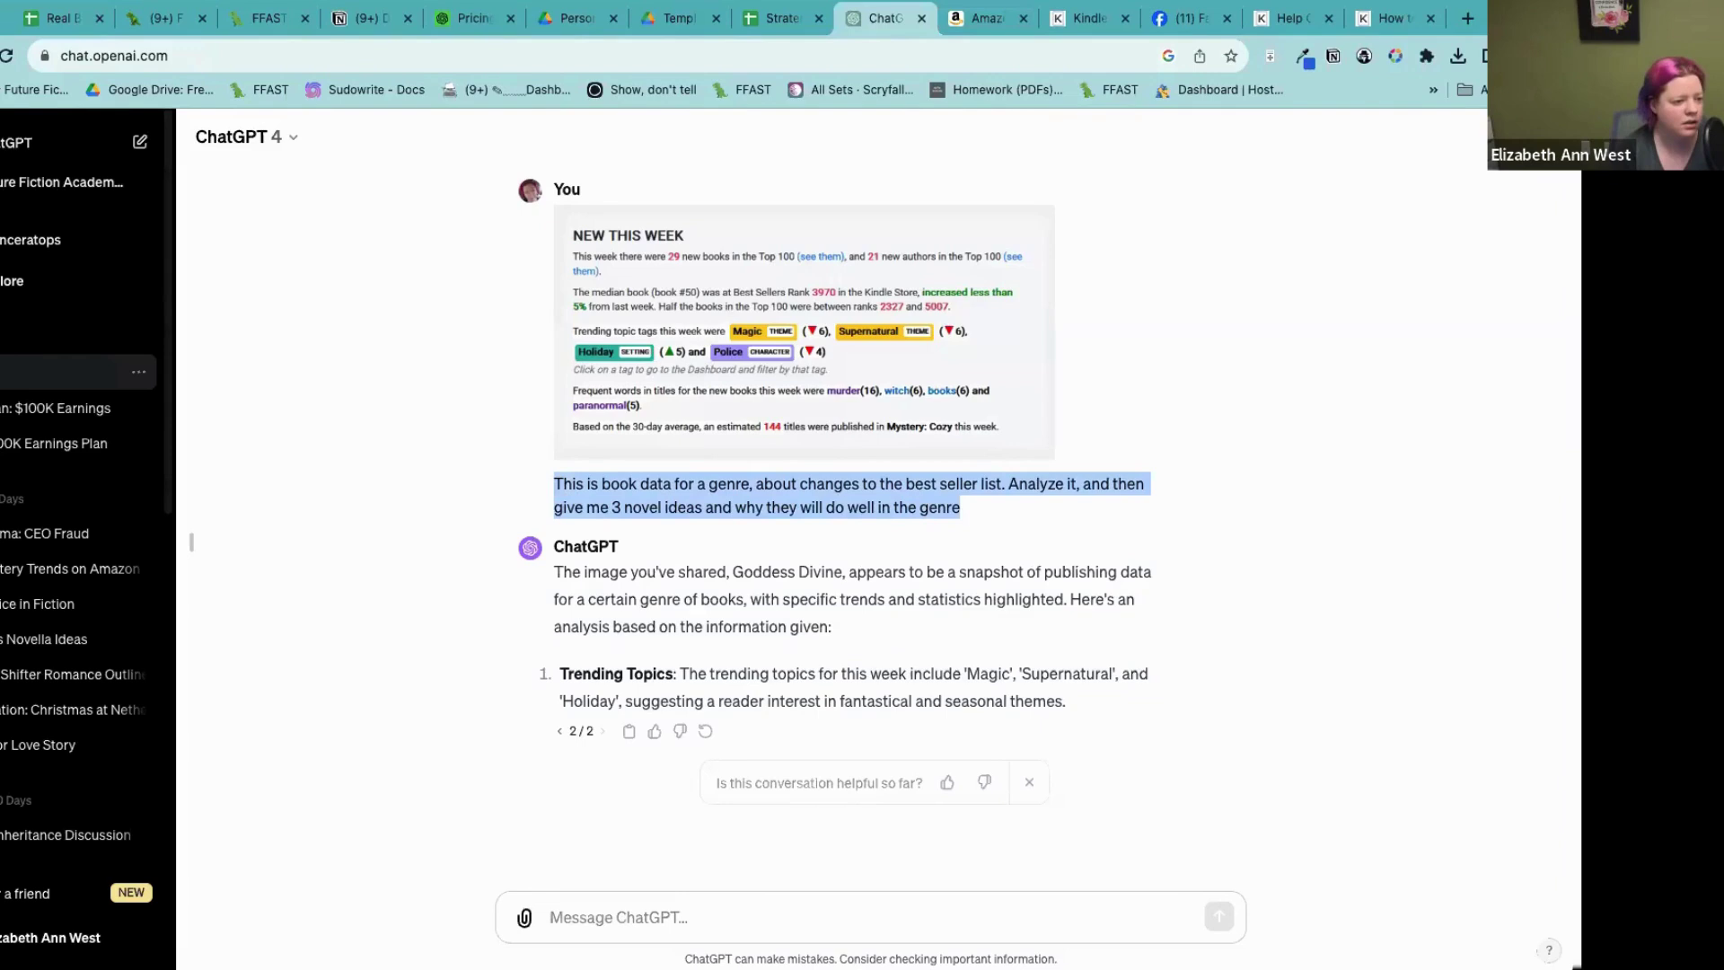
pyautogui.click(29, 148)
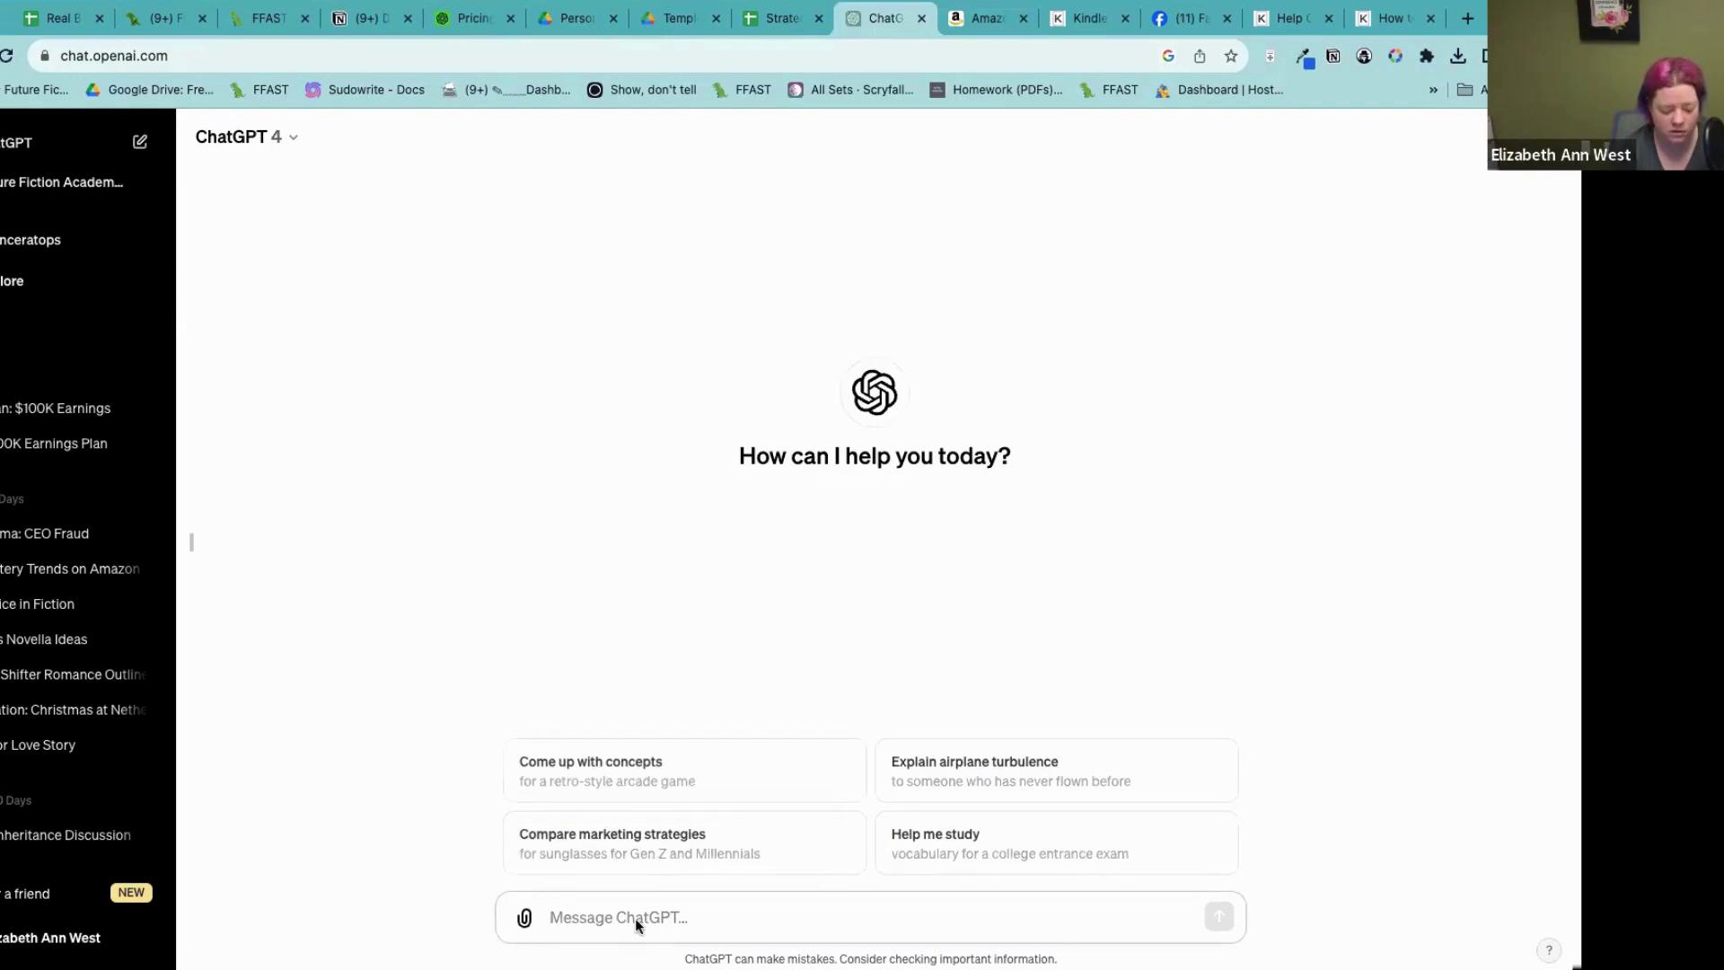
# Step: Paste the prompt, add 'Please read the data and explain it… identifying the genre.', and attach the screenshot
pyautogui.press('super+v')
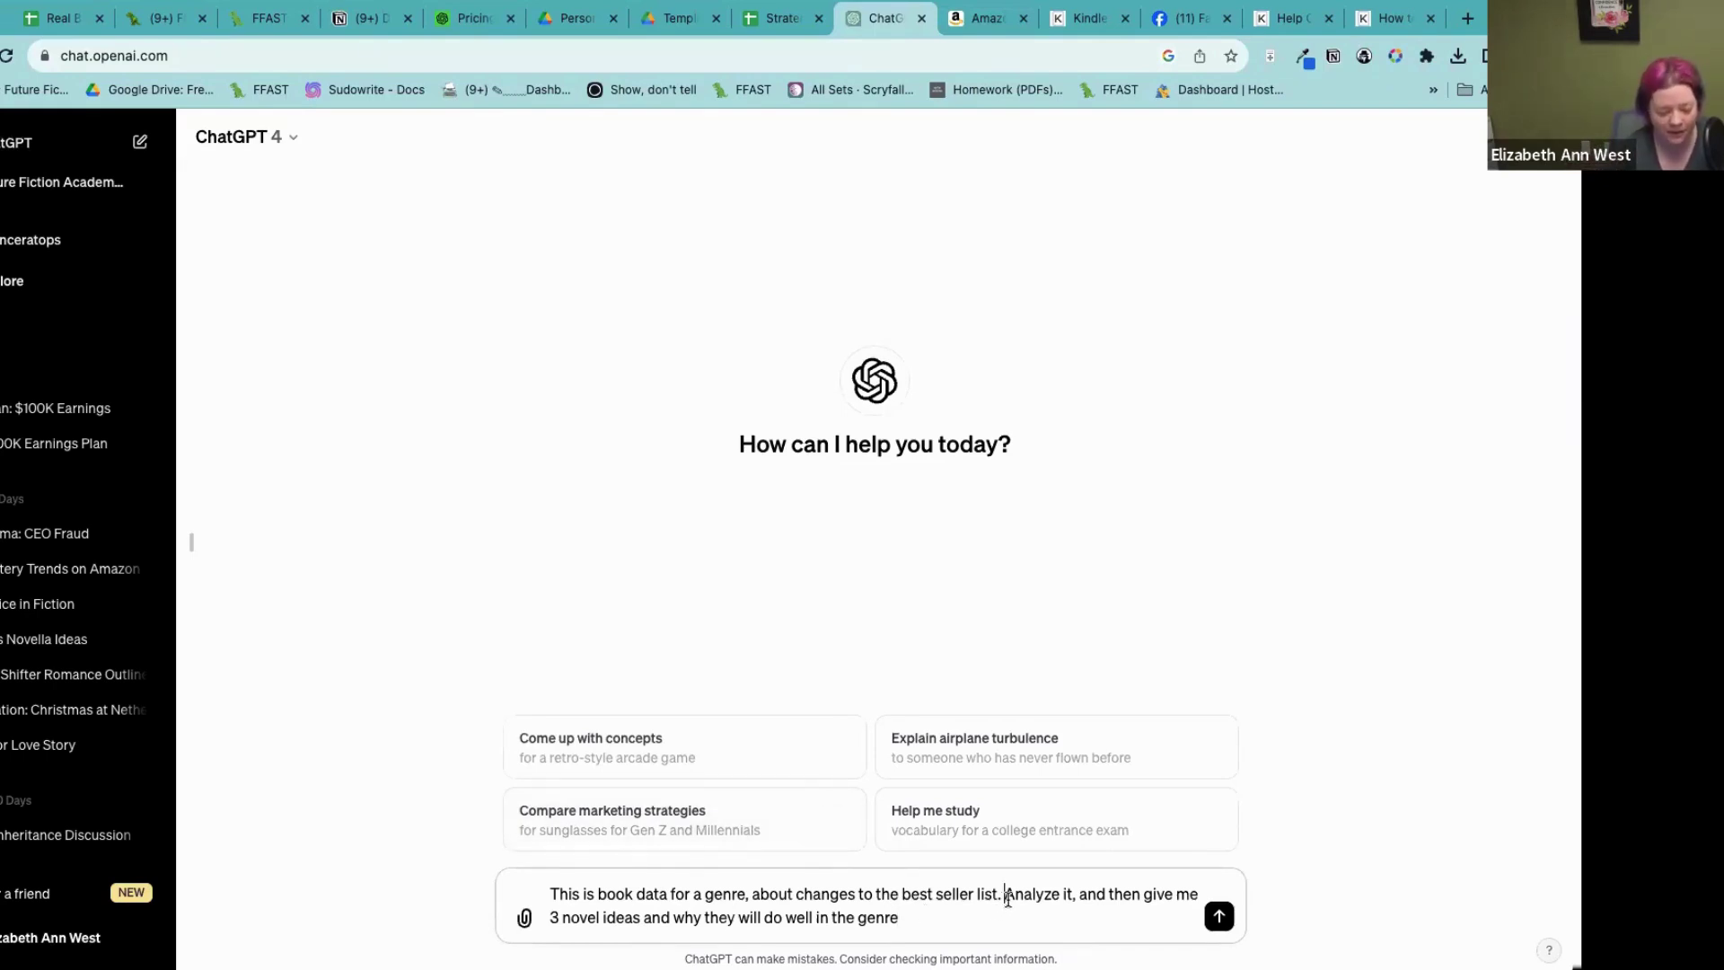
pyautogui.write('Iden')
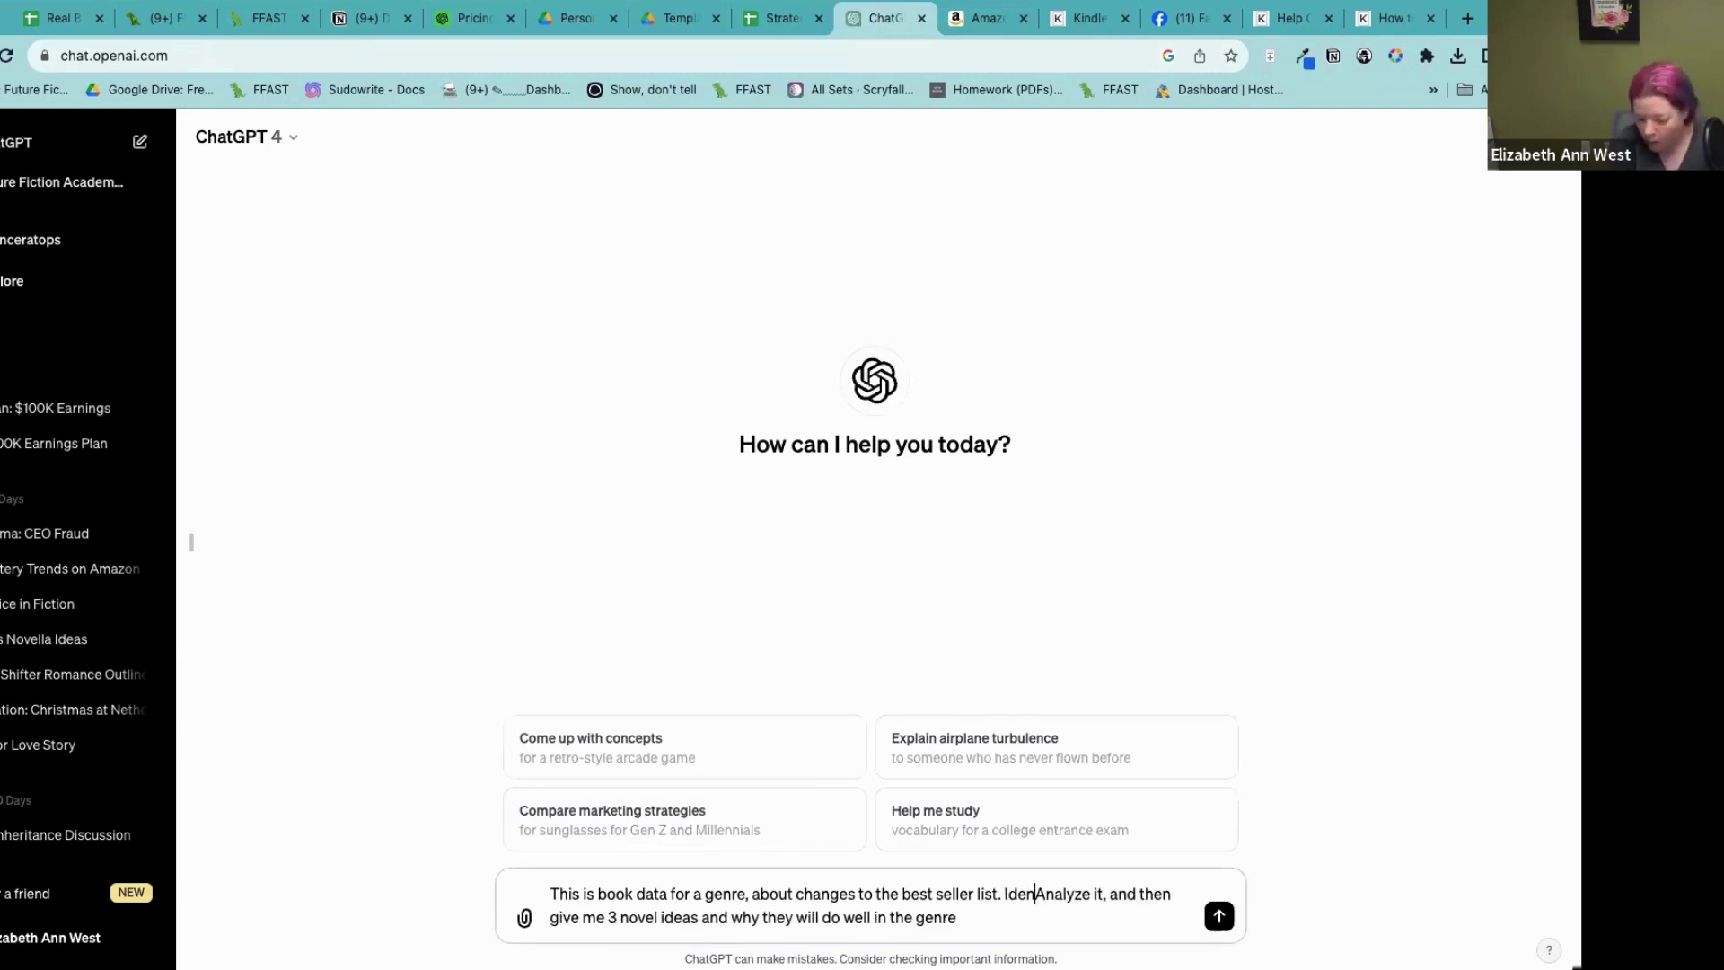
pyautogui.press('BackSpace')
pyautogui.press('BackSpace')
pyautogui.press('BackSpace')
pyautogui.press('BackSpace')
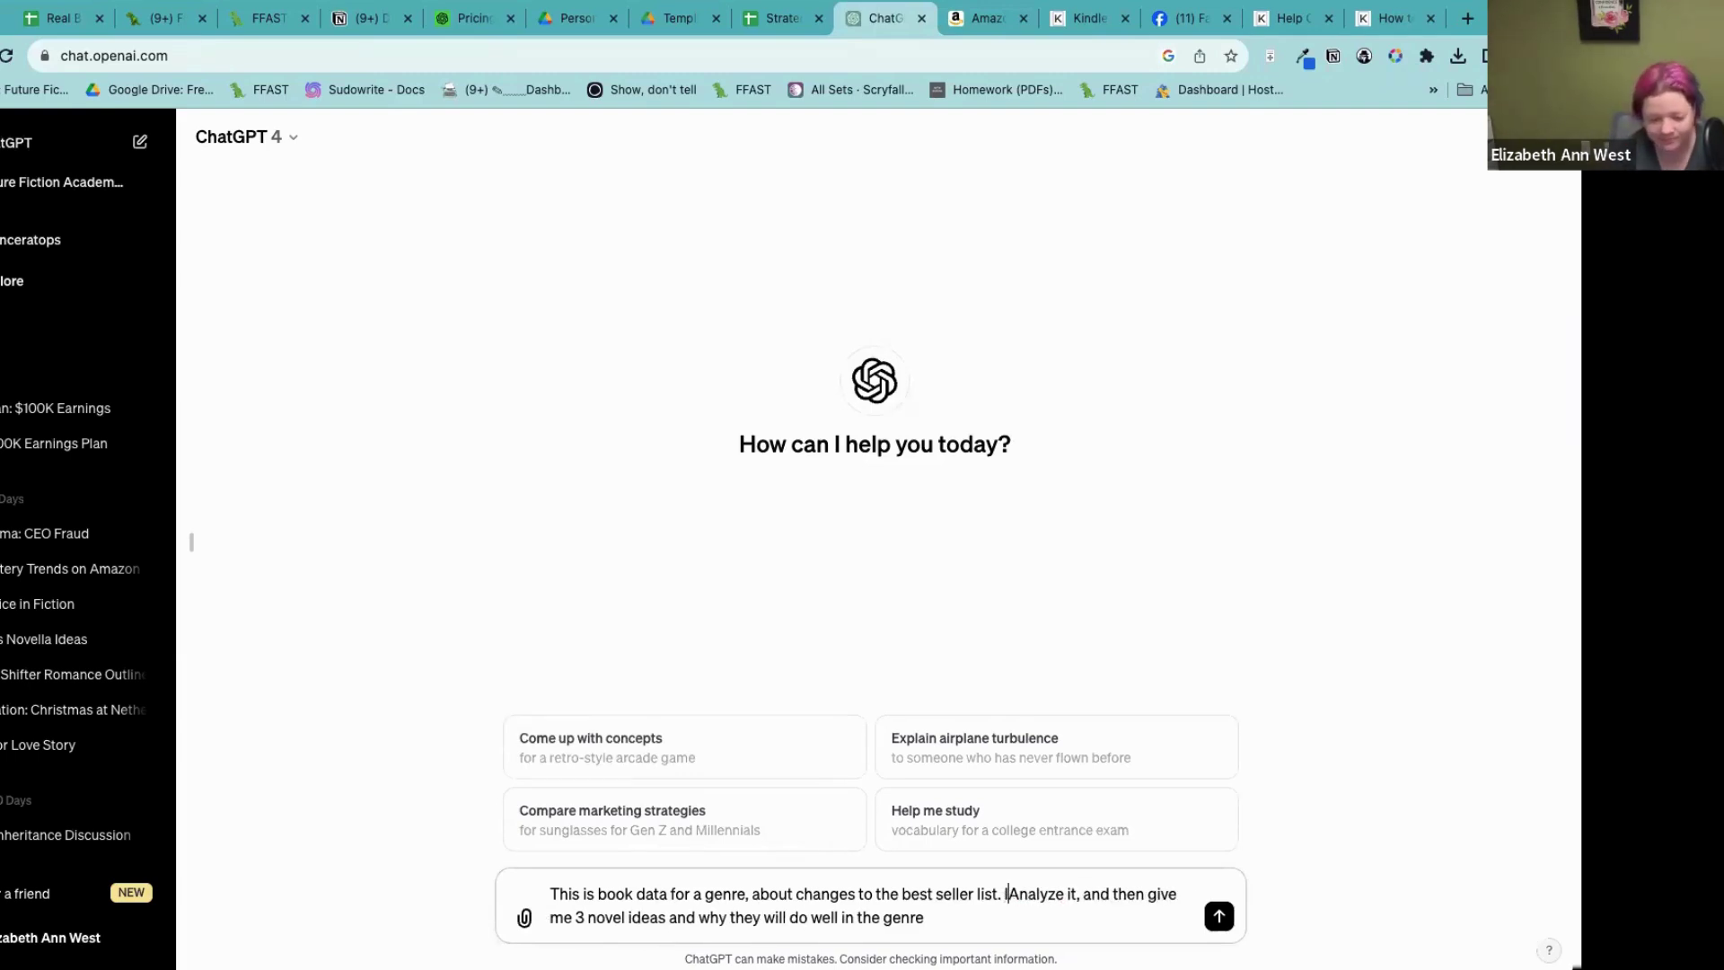
pyautogui.write('Pklea')
pyautogui.press('BackSpace')
pyautogui.press('BackSpace')
pyautogui.press('BackSpace')
pyautogui.press('BackSpace')
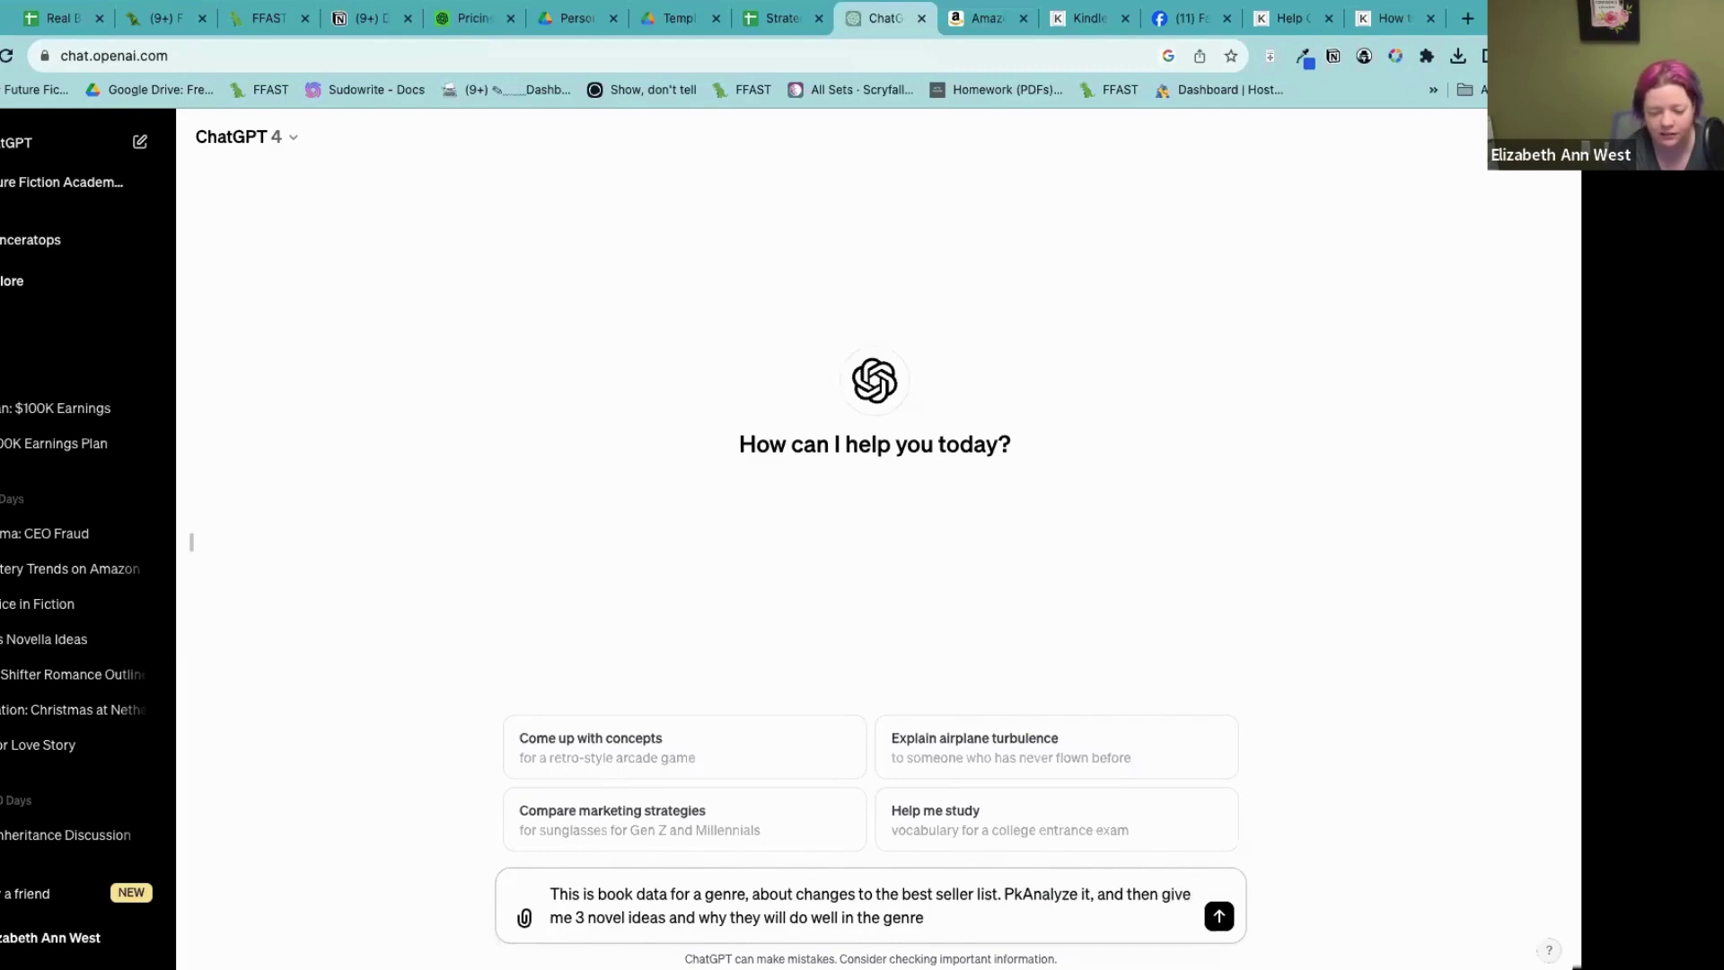
pyautogui.write('lease')
pyautogui.press('BackSpace')
pyautogui.press('BackSpace')
pyautogui.press('BackSpace')
pyautogui.press('BackSpace')
pyautogui.press('BackSpace')
pyautogui.write(';')
pyautogui.press('BackSpace')
pyautogui.write('lease rea')
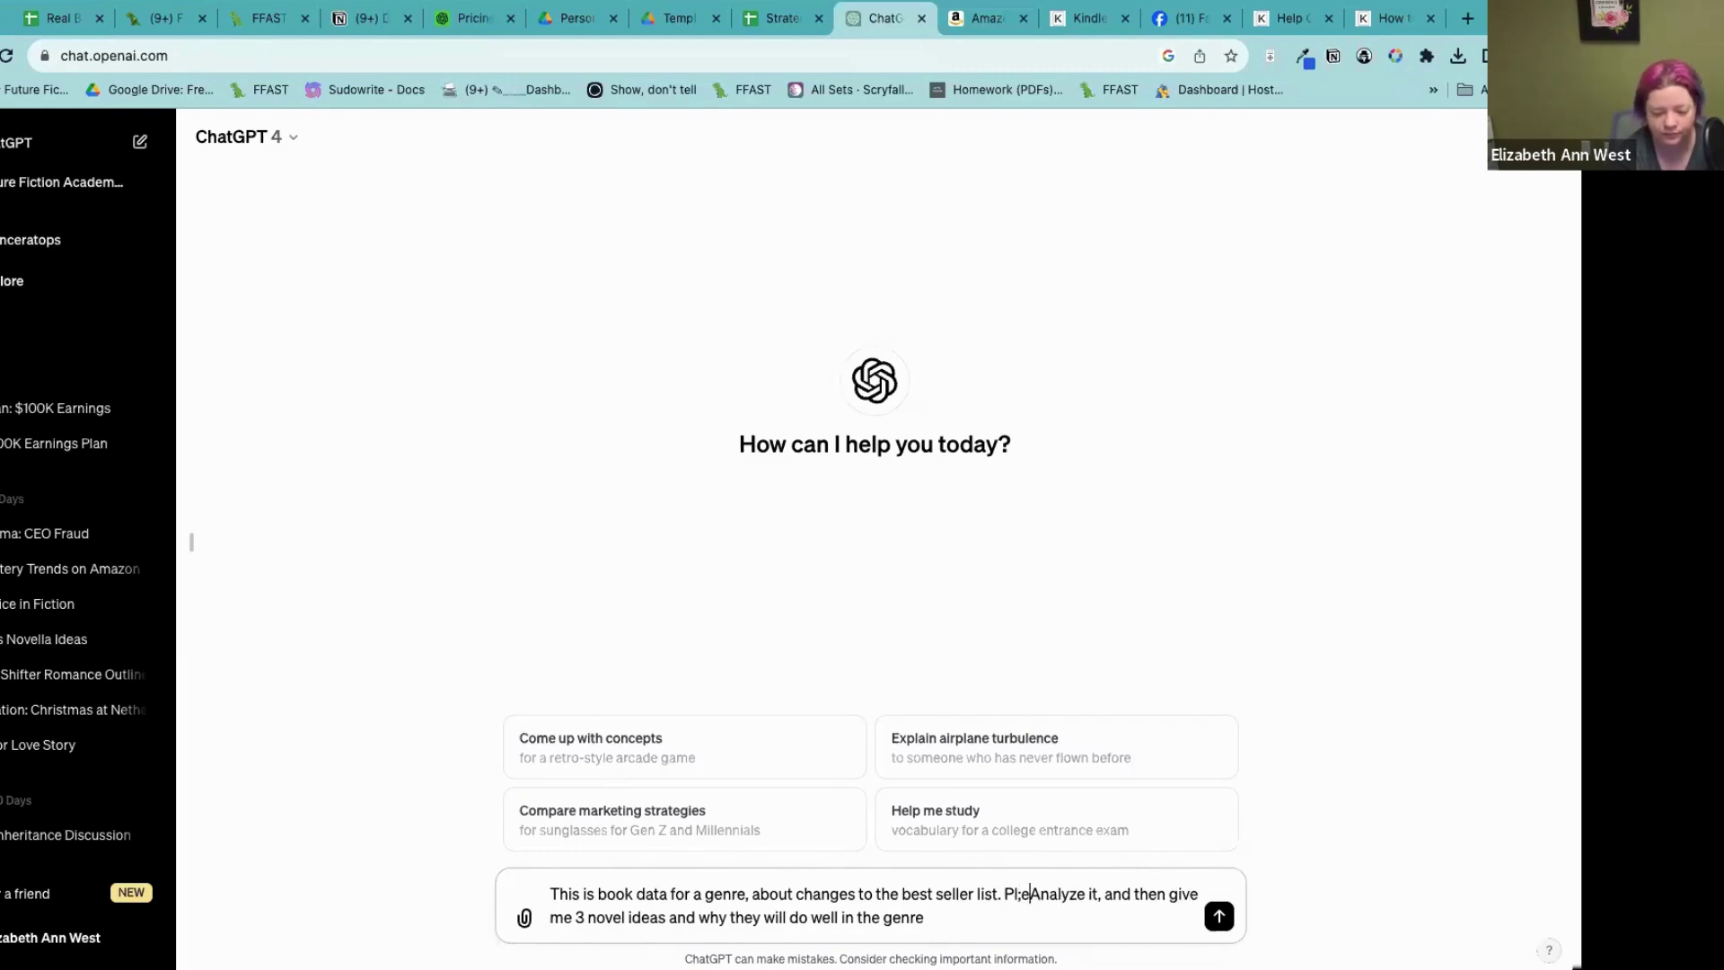
pyautogui.write('d the data and ex')
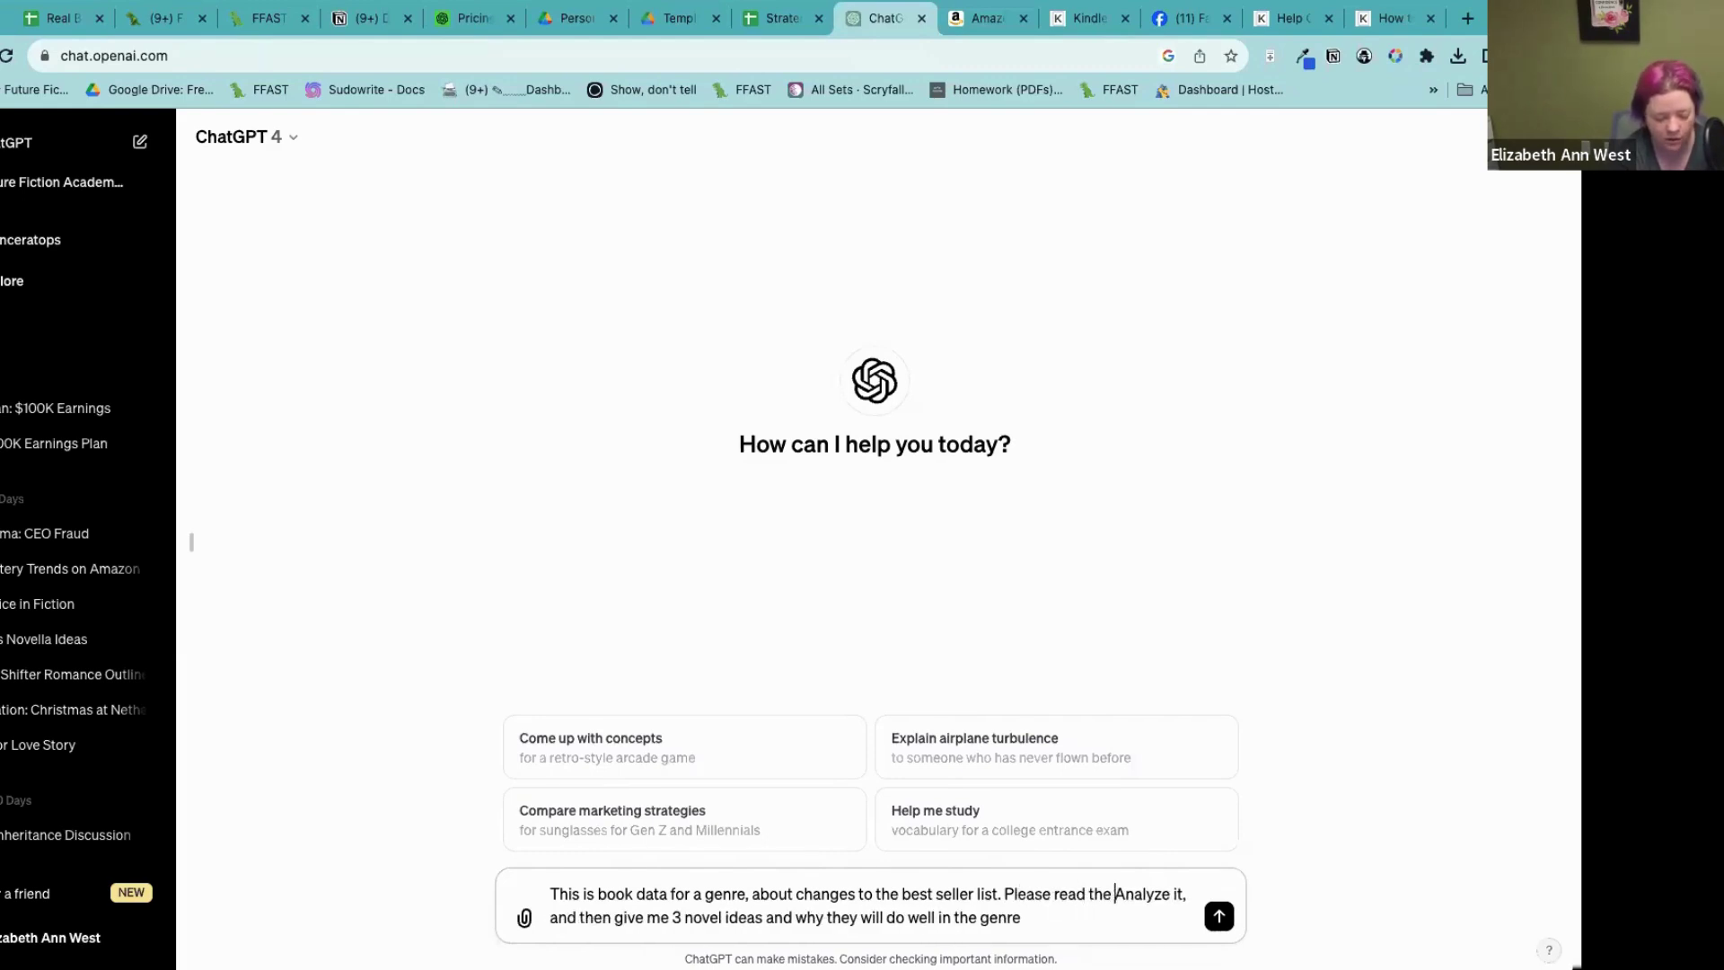
pyautogui.write('plain it')
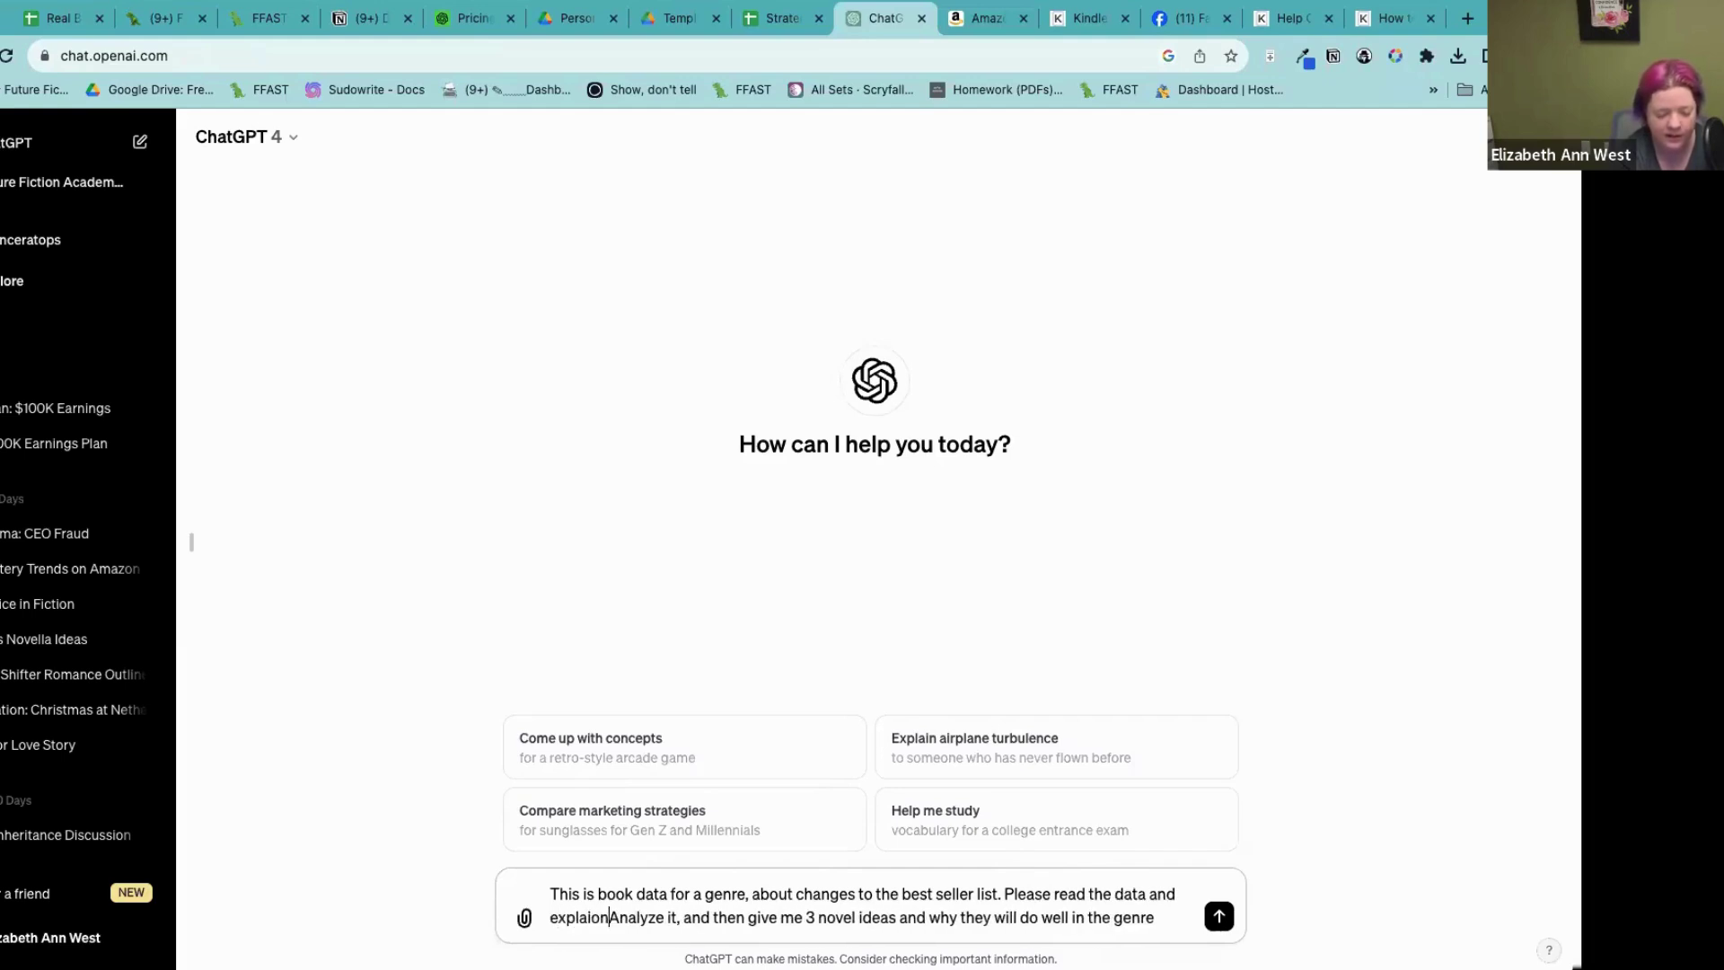
pyautogui.write(' so you underst')
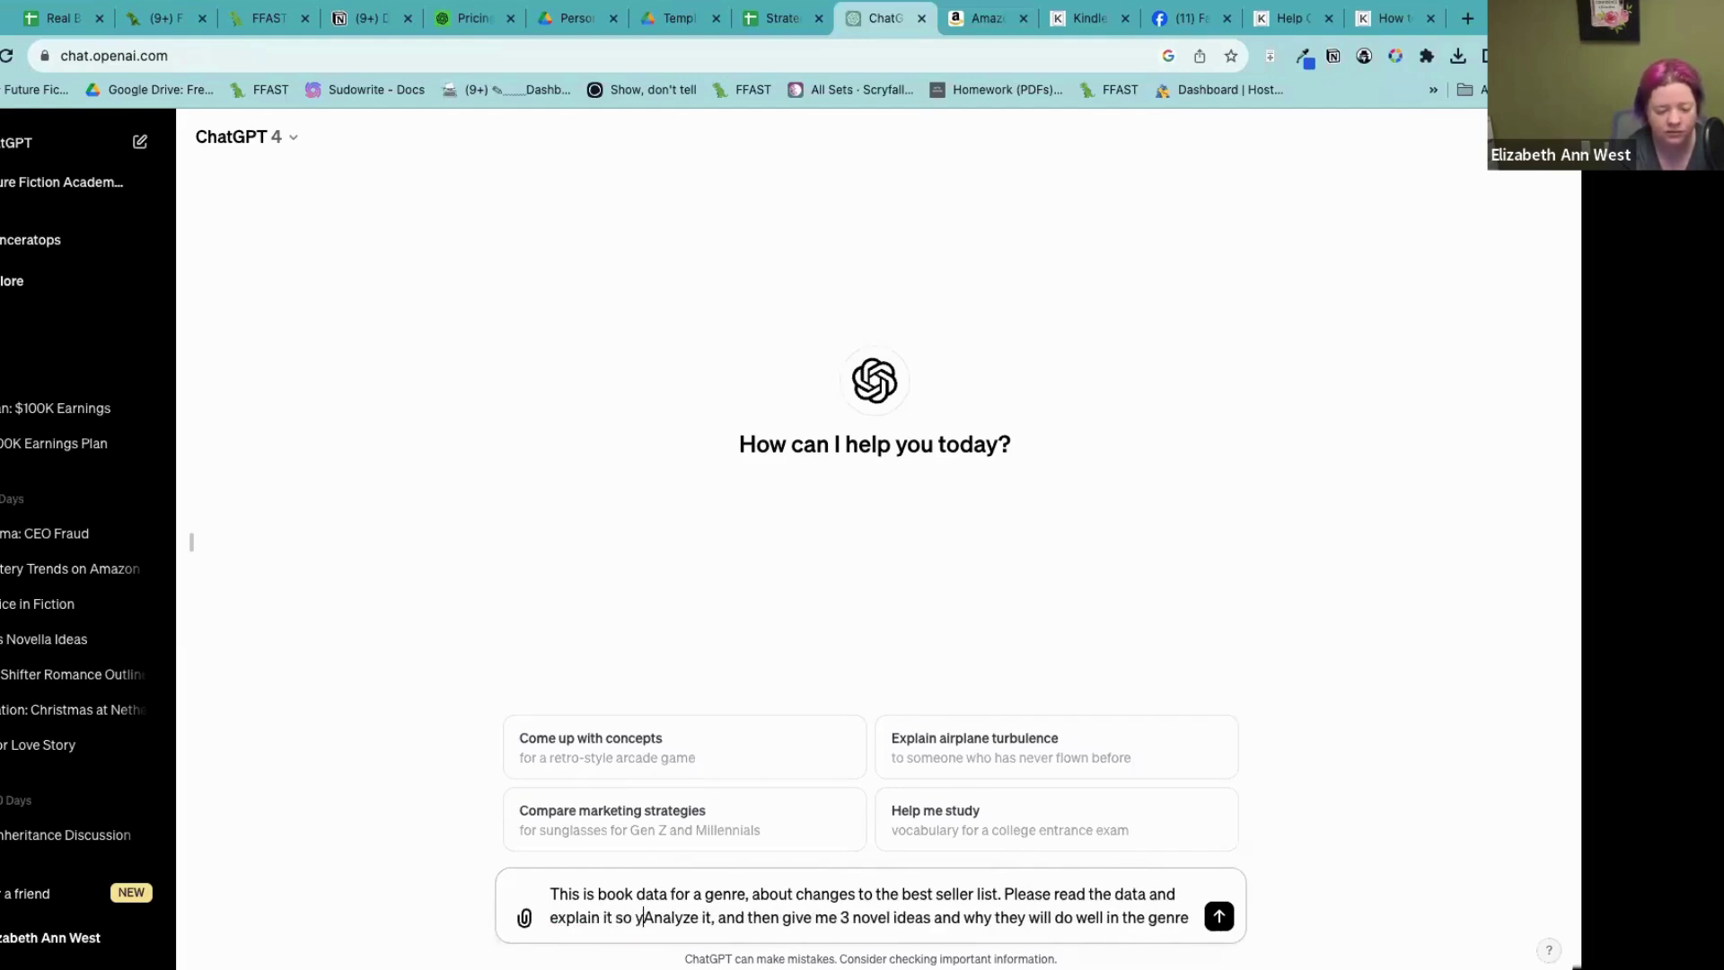
pyautogui.write('and it')
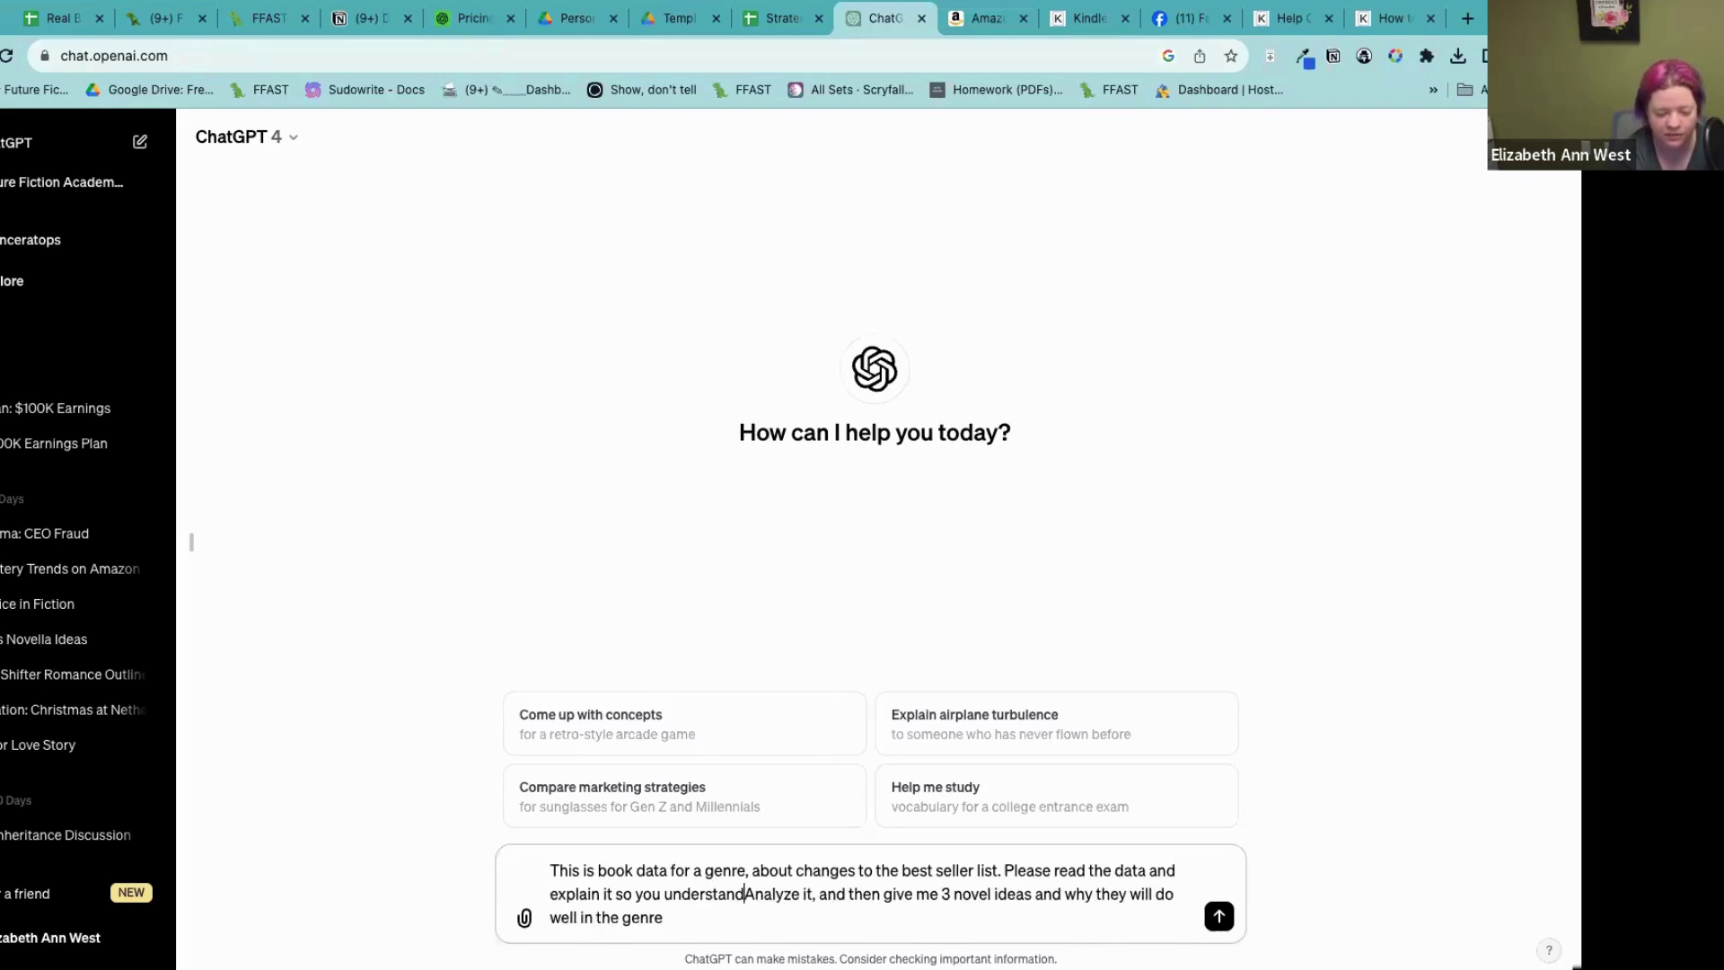
pyautogui.write(', ')
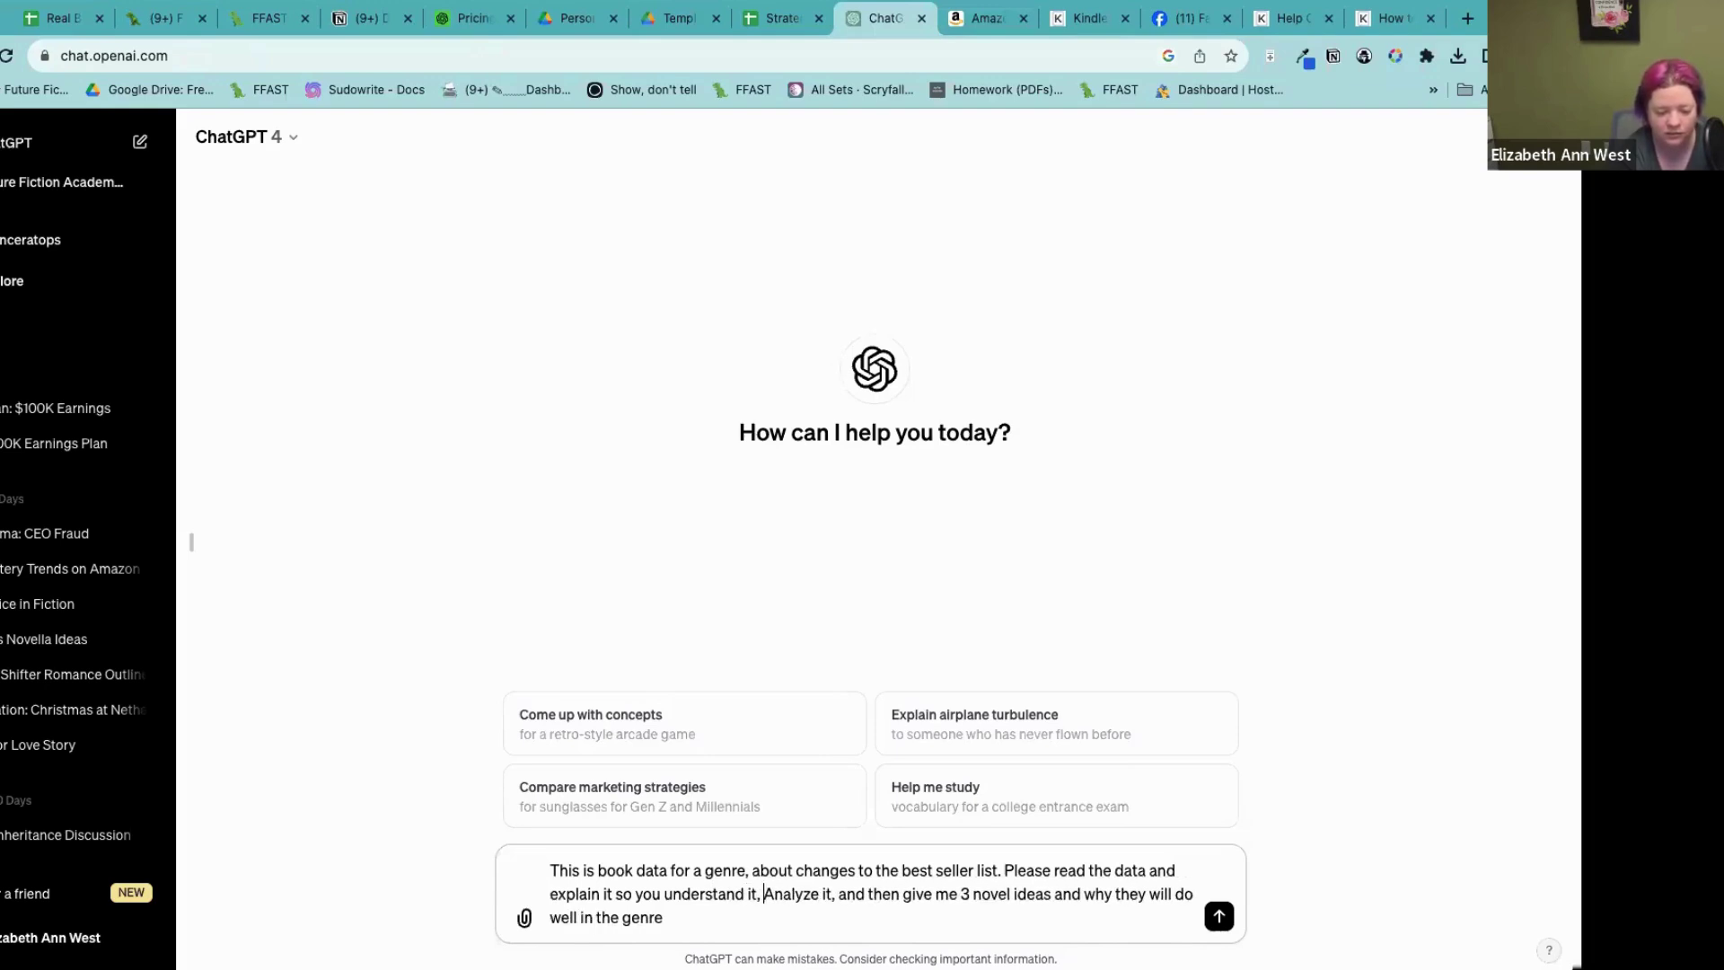
pyautogui.write('identifying the gen')
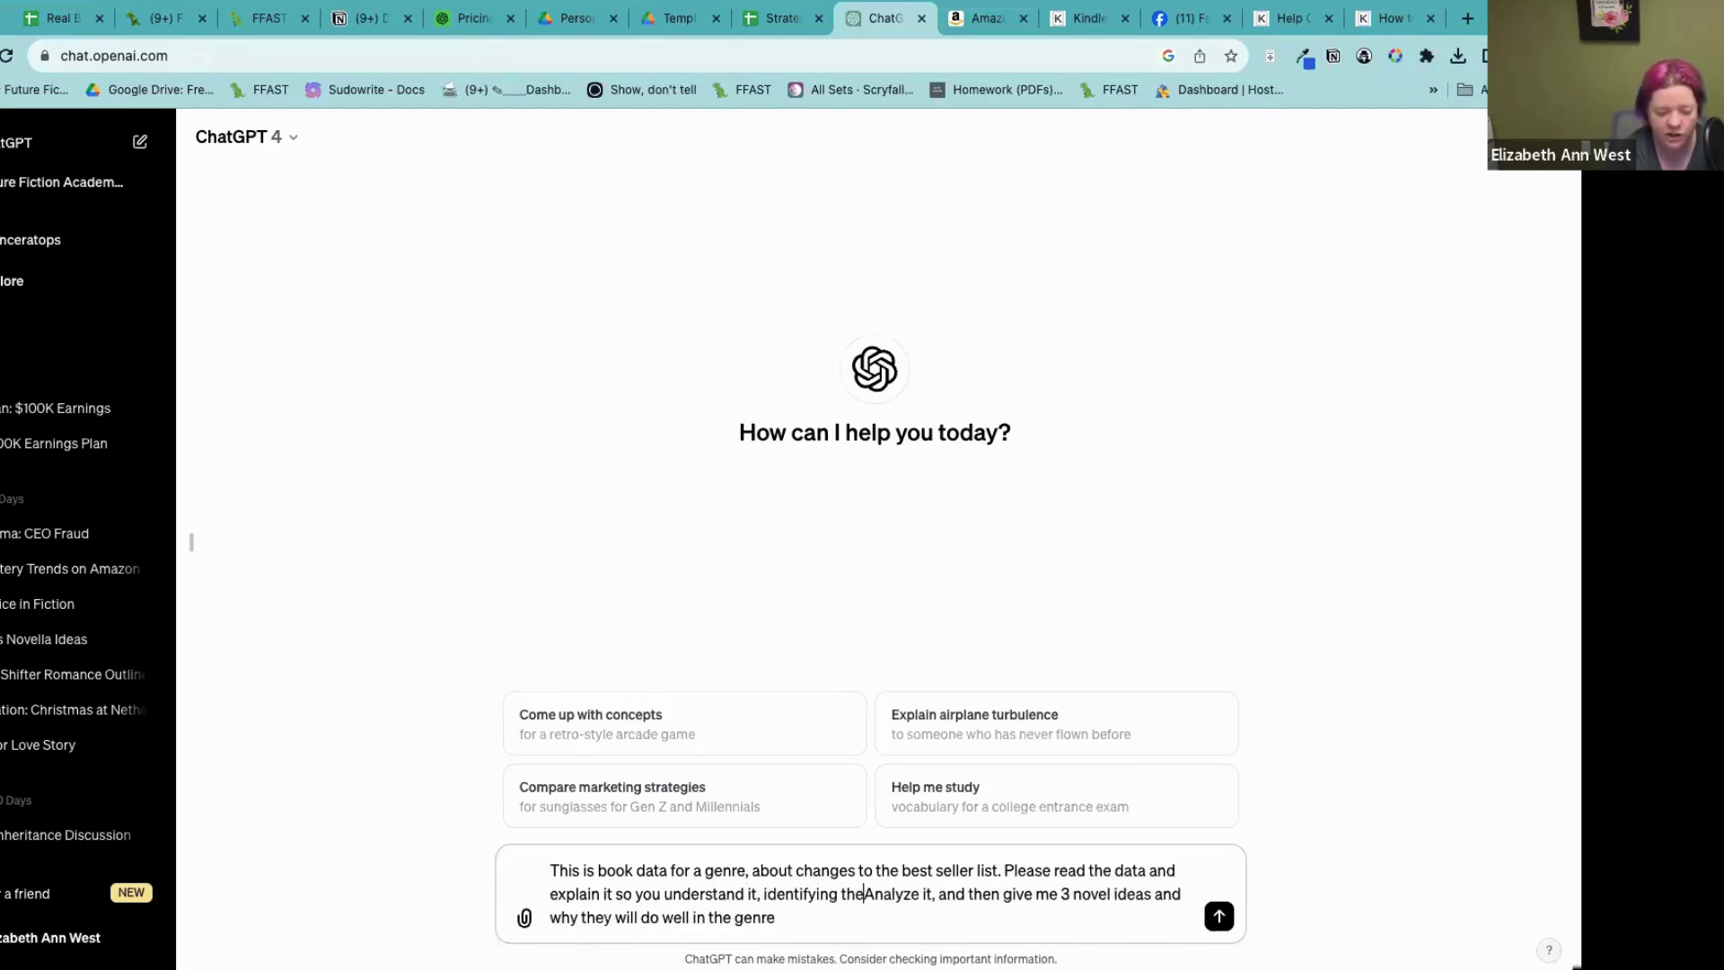
pyautogui.write('re.')
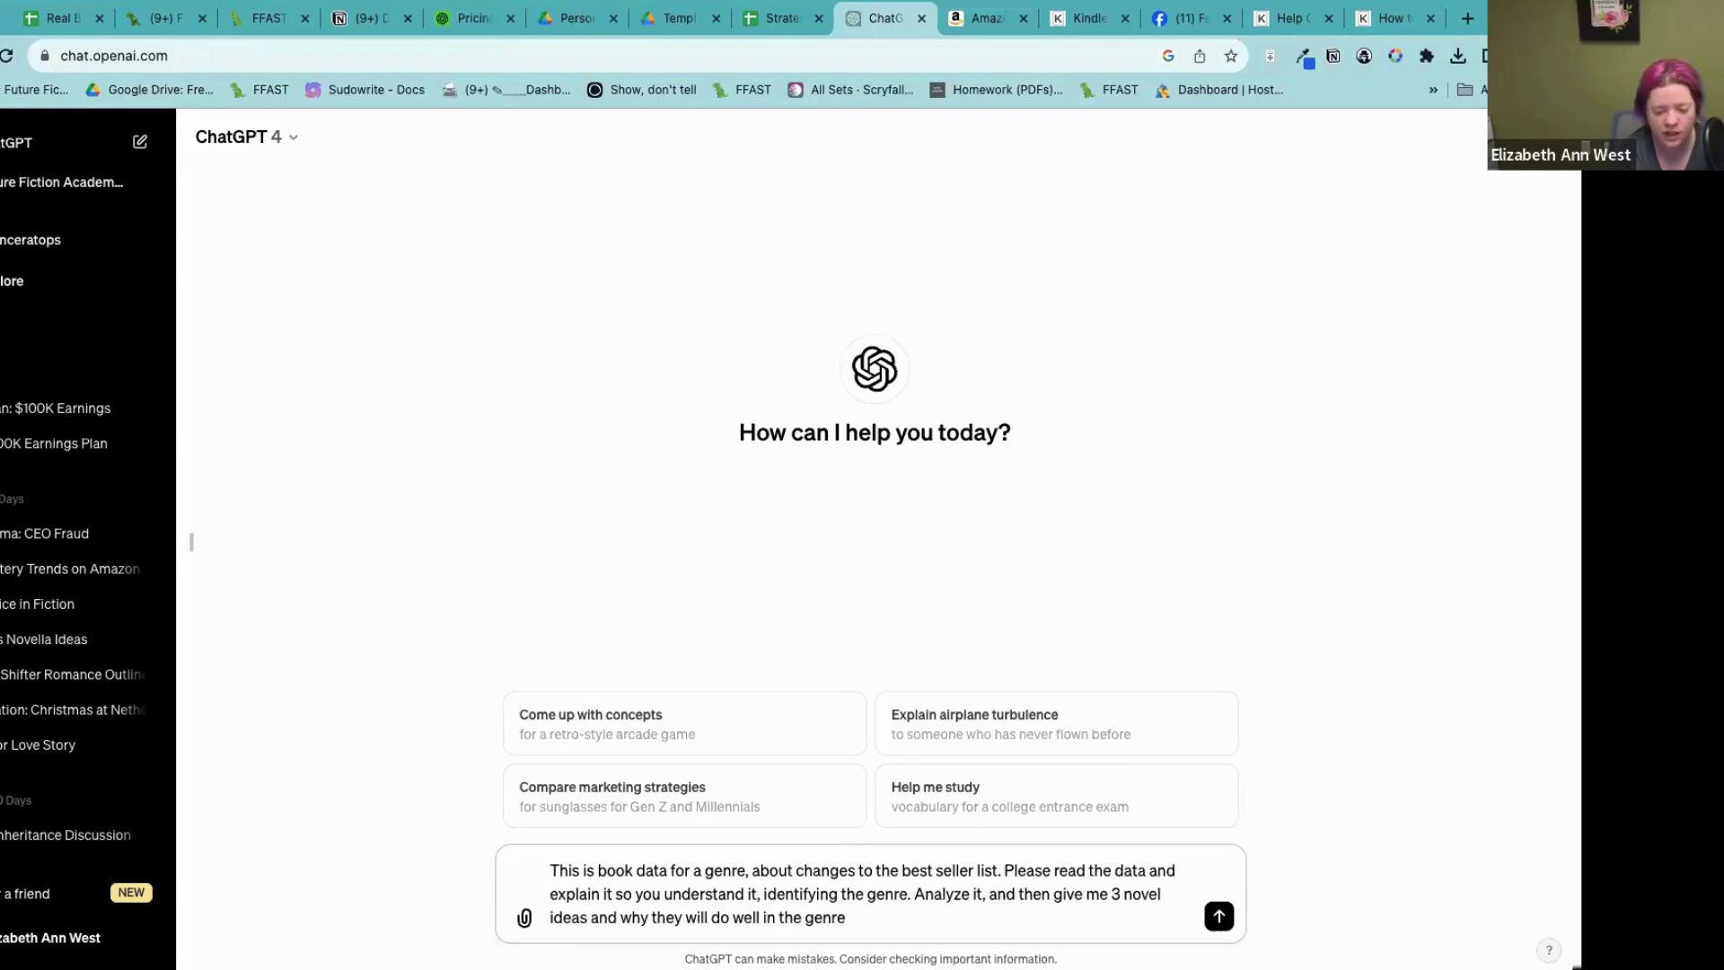
pyautogui.click(525, 917)
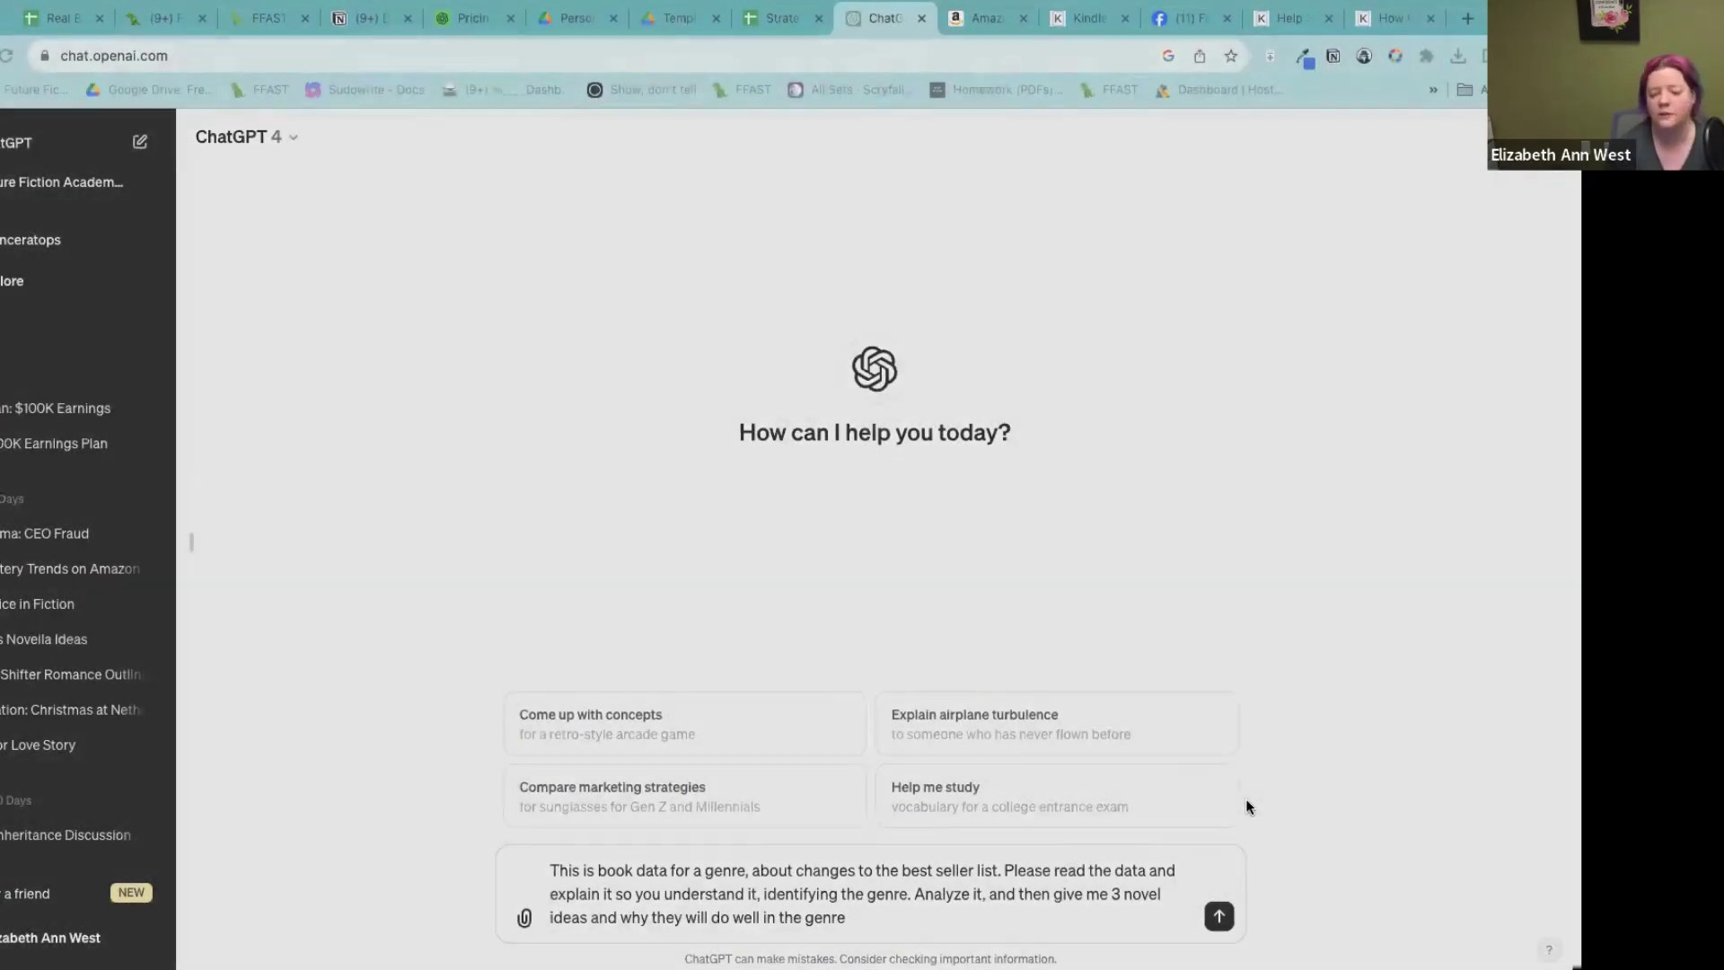
pyautogui.moveTo(1246, 799); pyautogui.dragTo(1242, 799)
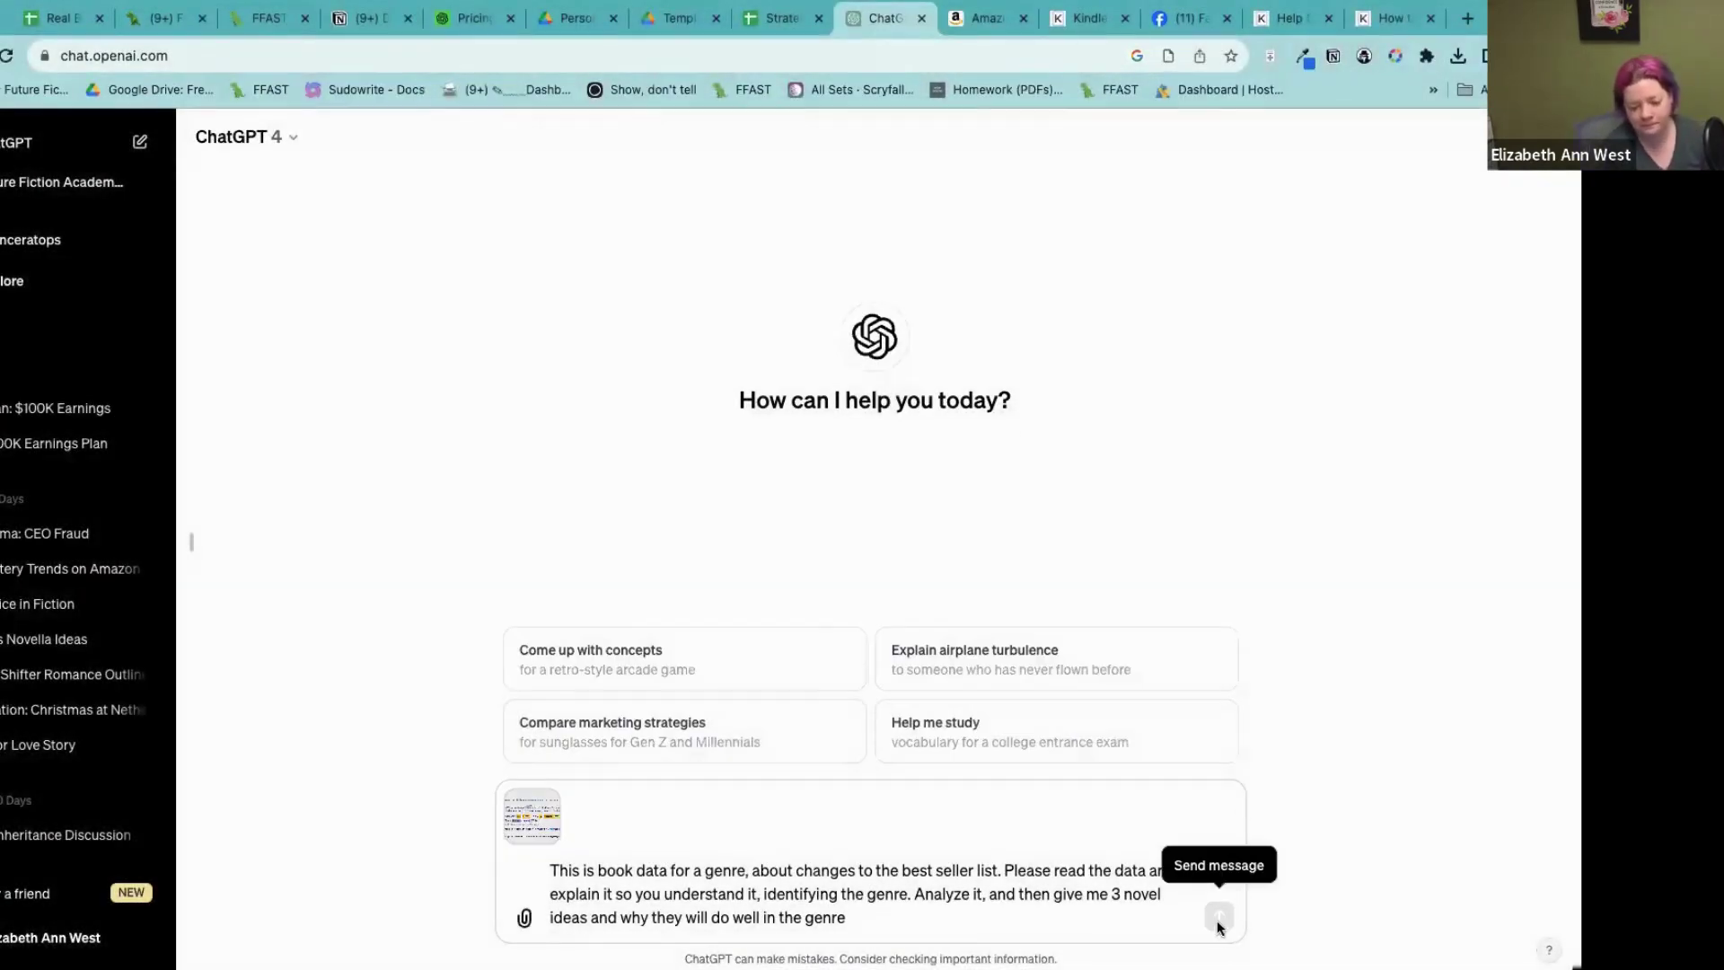
# Step: Send the message and get ideas The Witch's Alibi, Holiday Spirits and Bibliomancer: The Cursed Pages
pyautogui.press('Return')
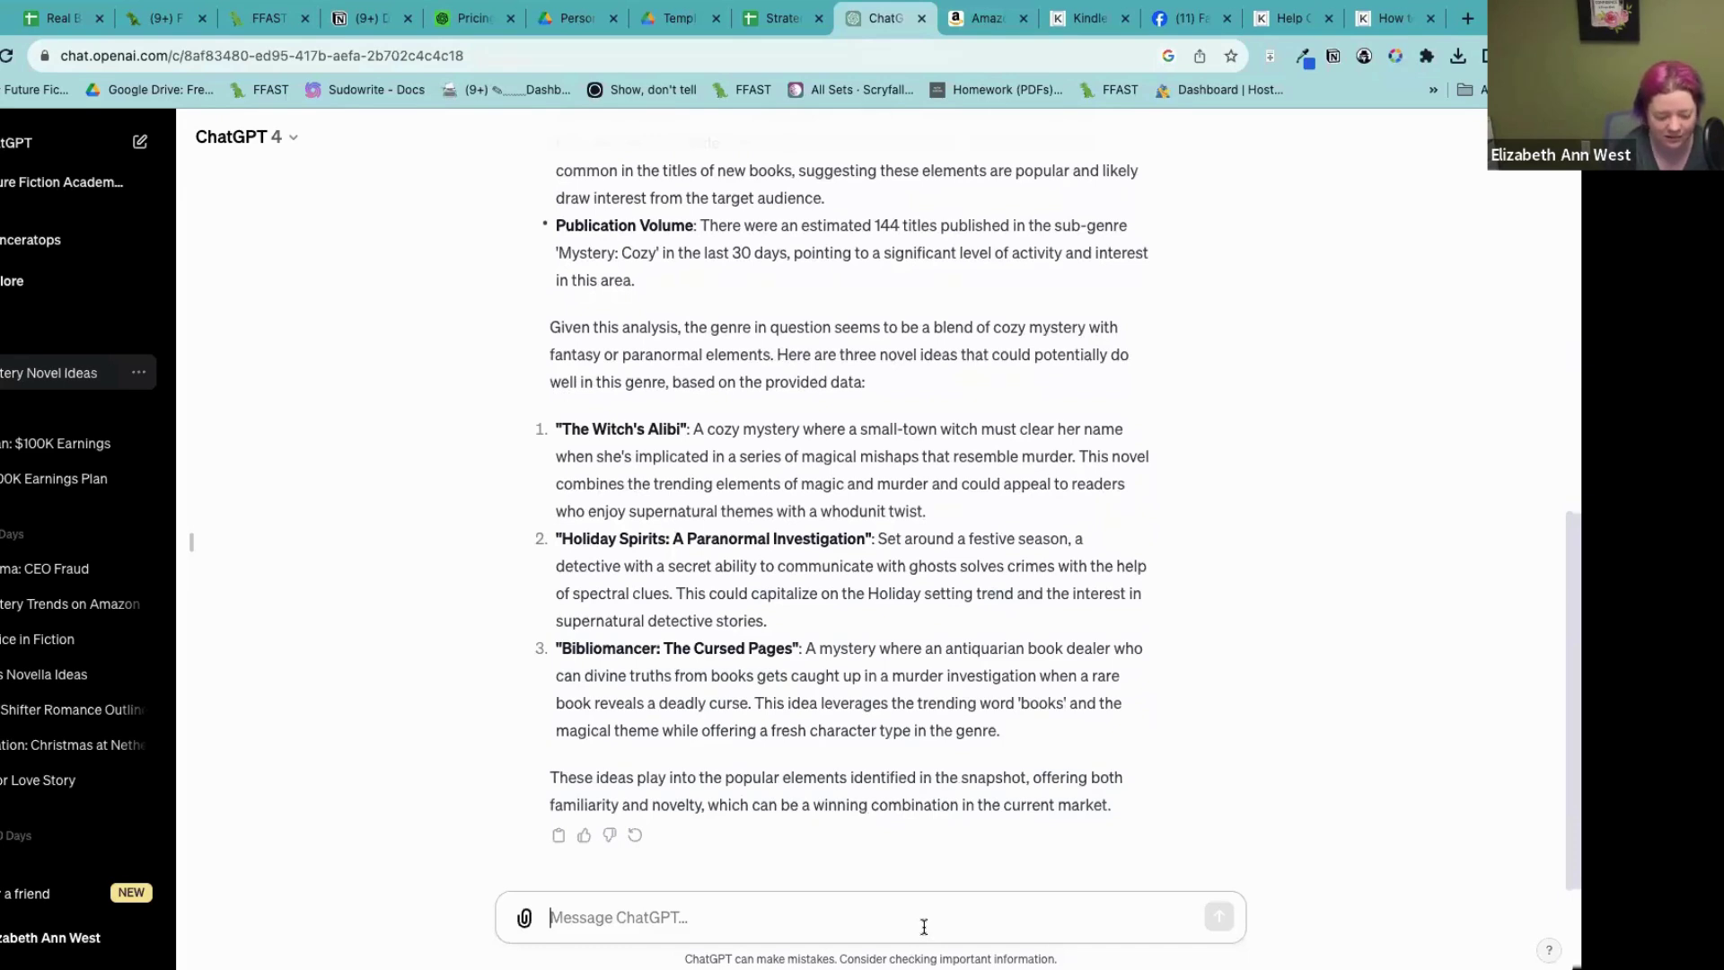
# Step: Ask why the three books hit the genre's tropes and request more detailed versions of each
pyautogui.write('Please explain why those')
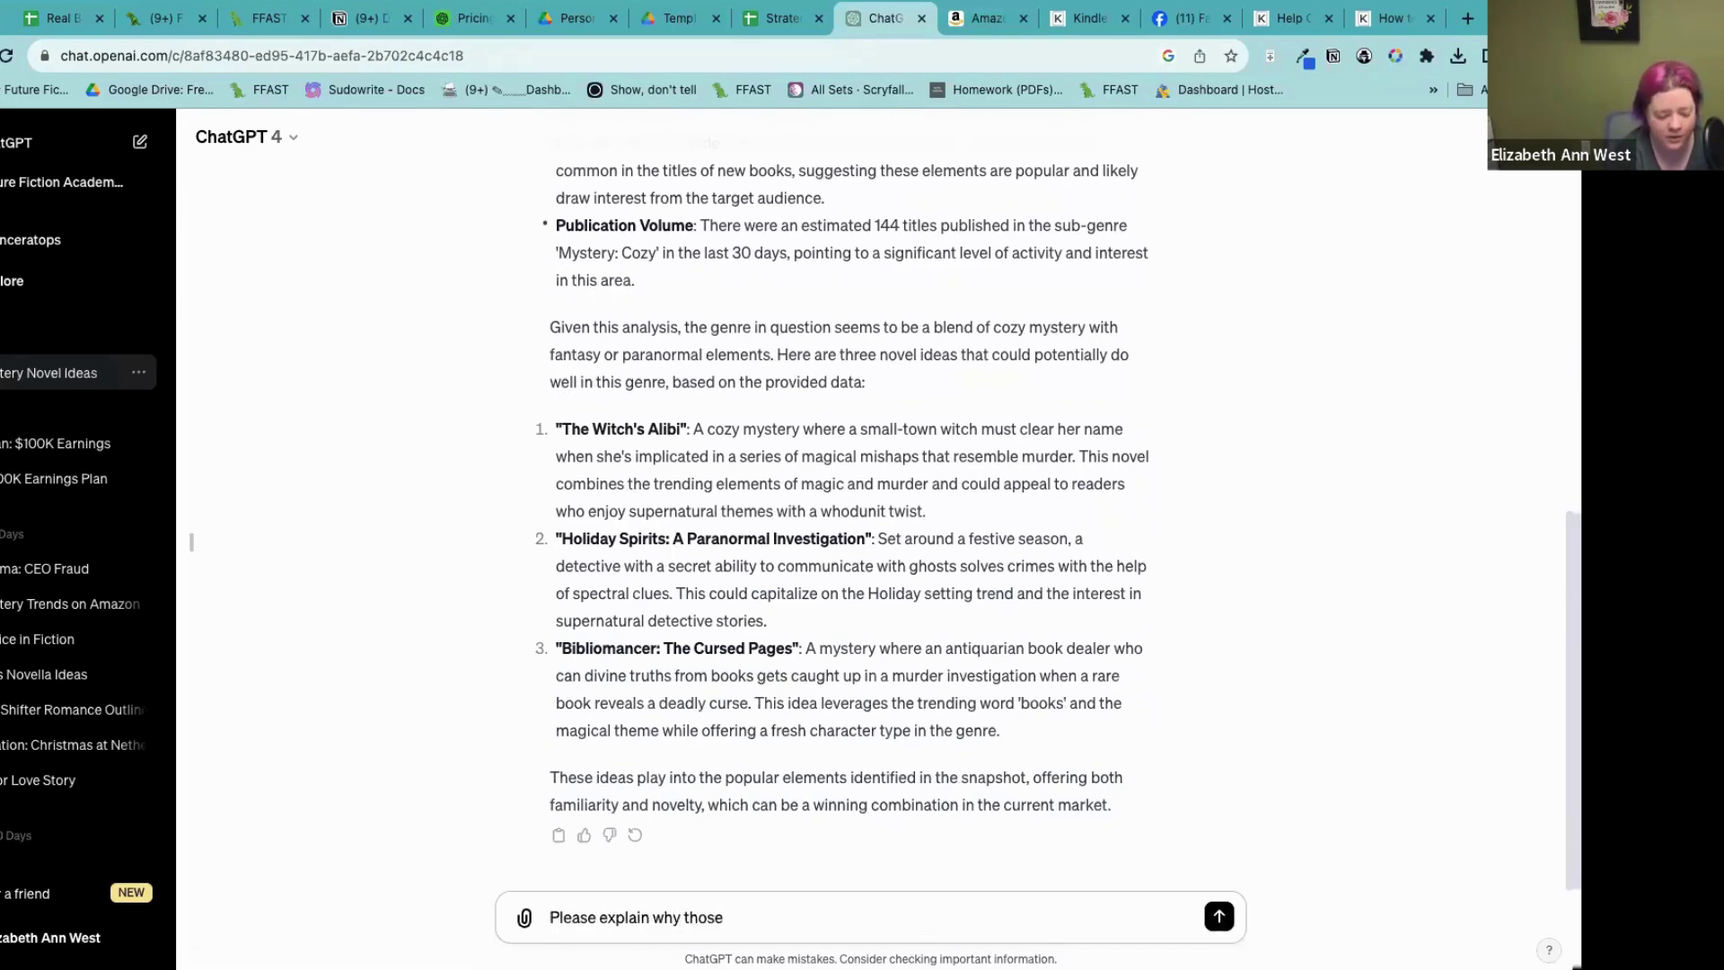
pyautogui.write(' books hit the tropes, and please make them more specific')
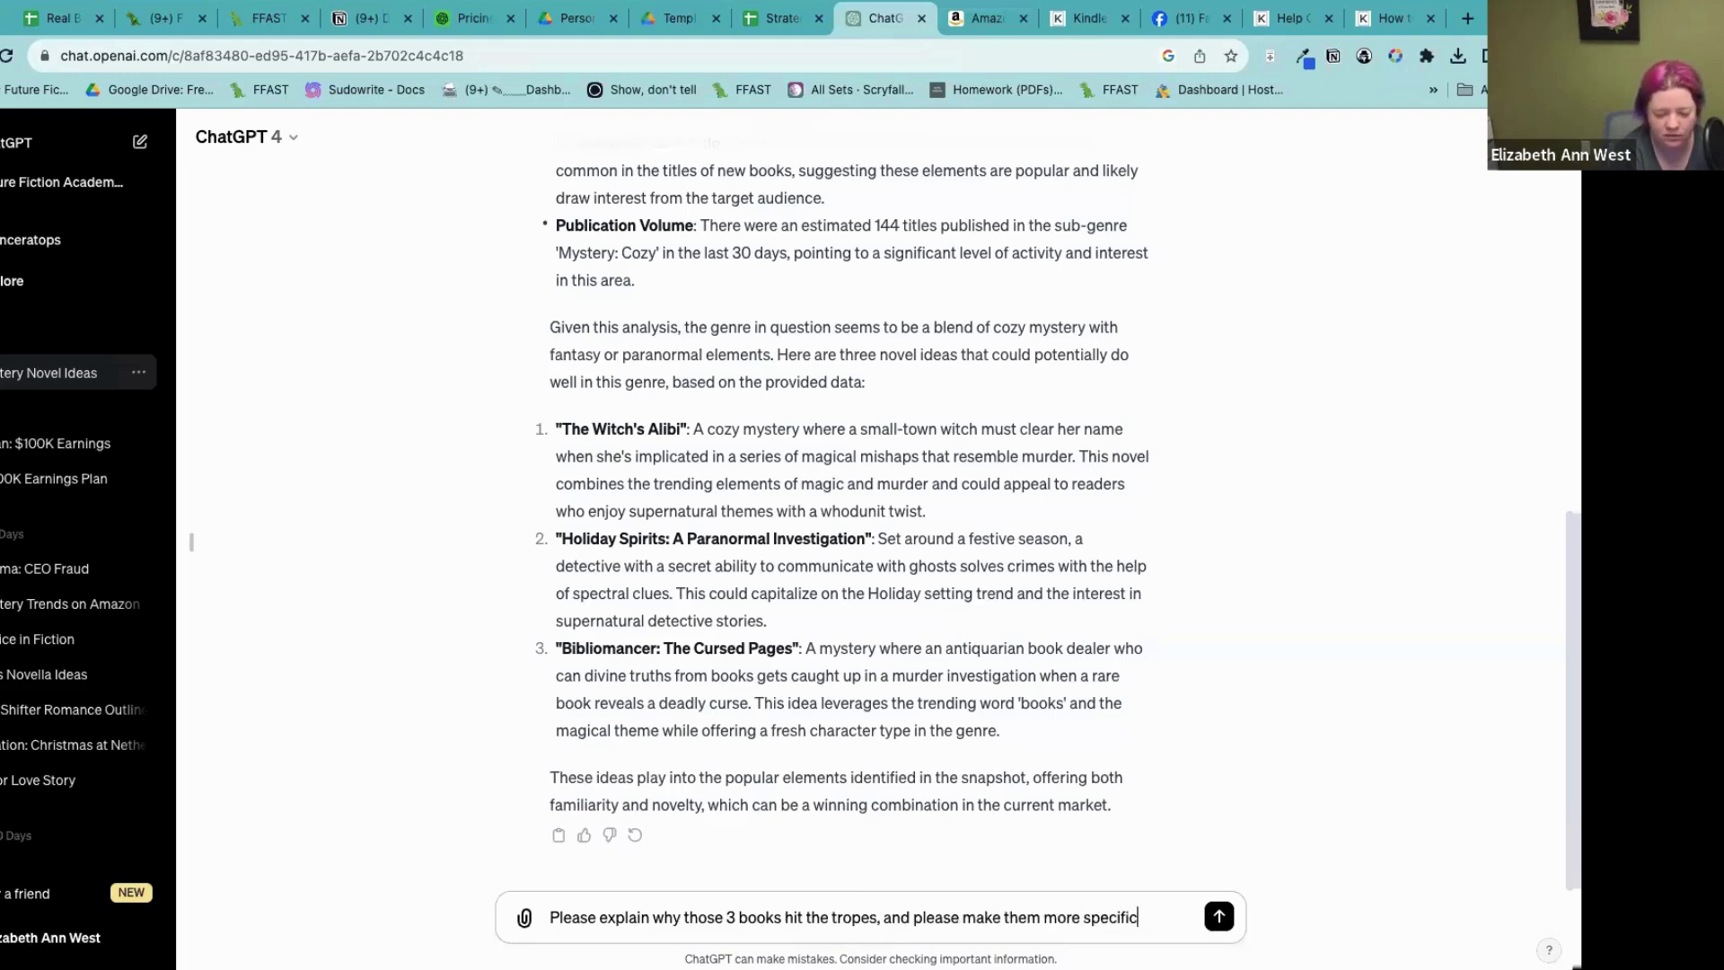
pyautogui.press('Return')
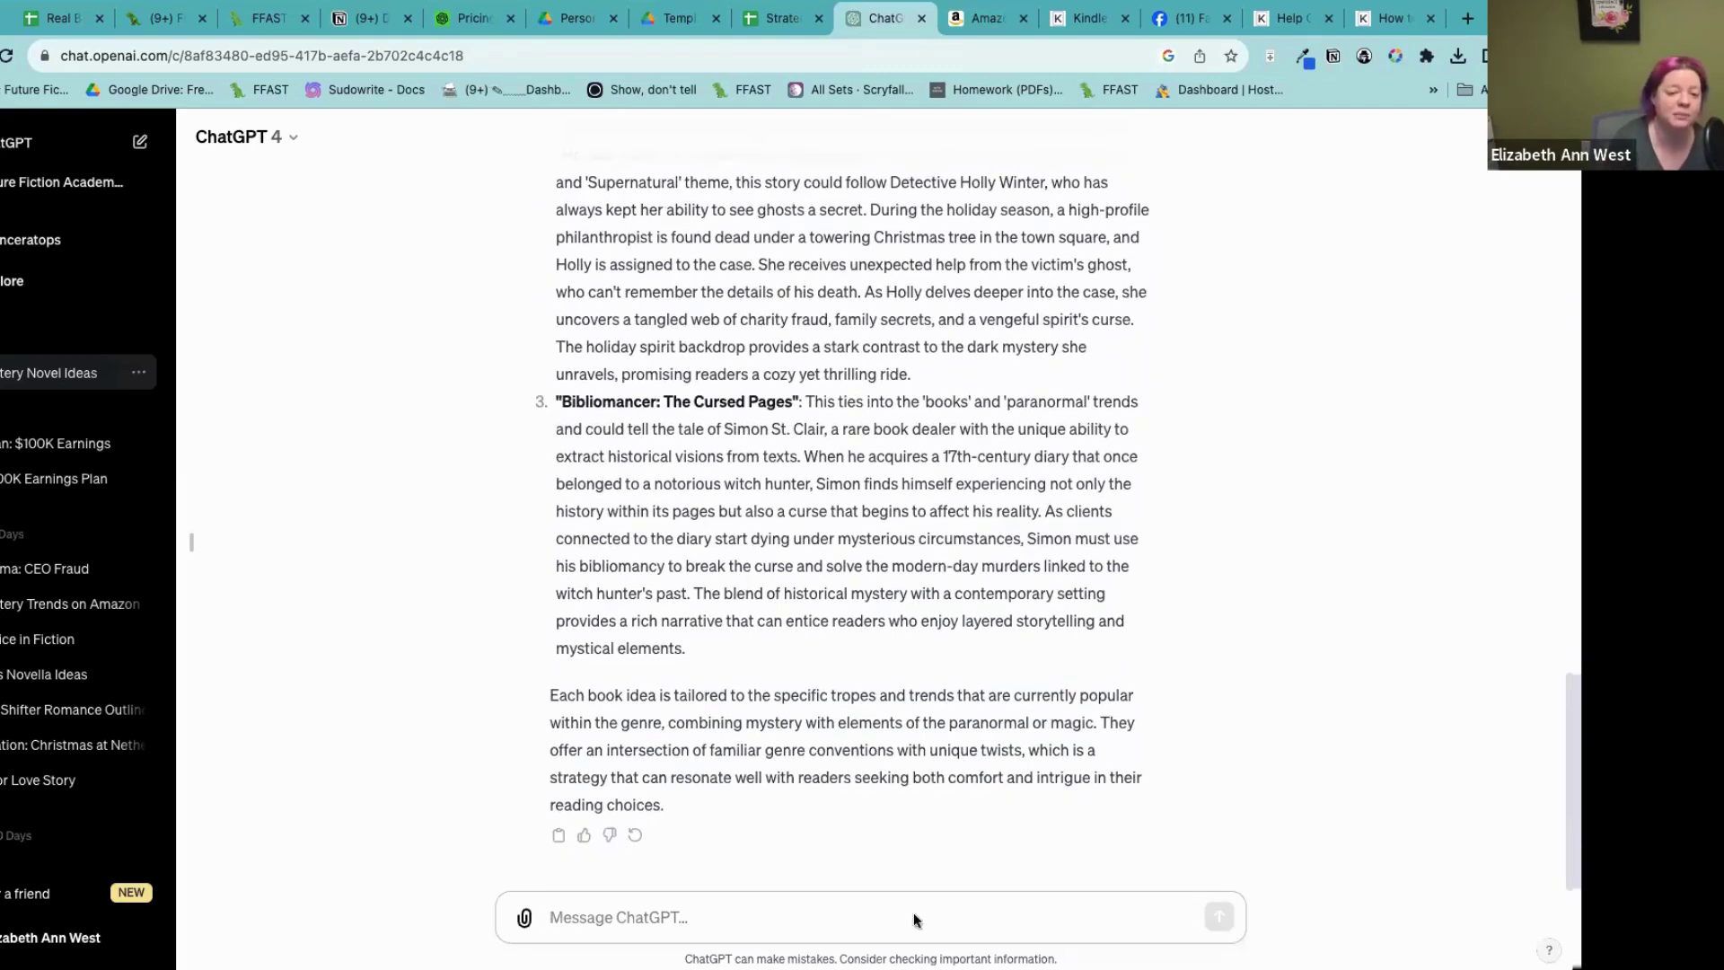
pyautogui.scroll(3, 1307, 751)
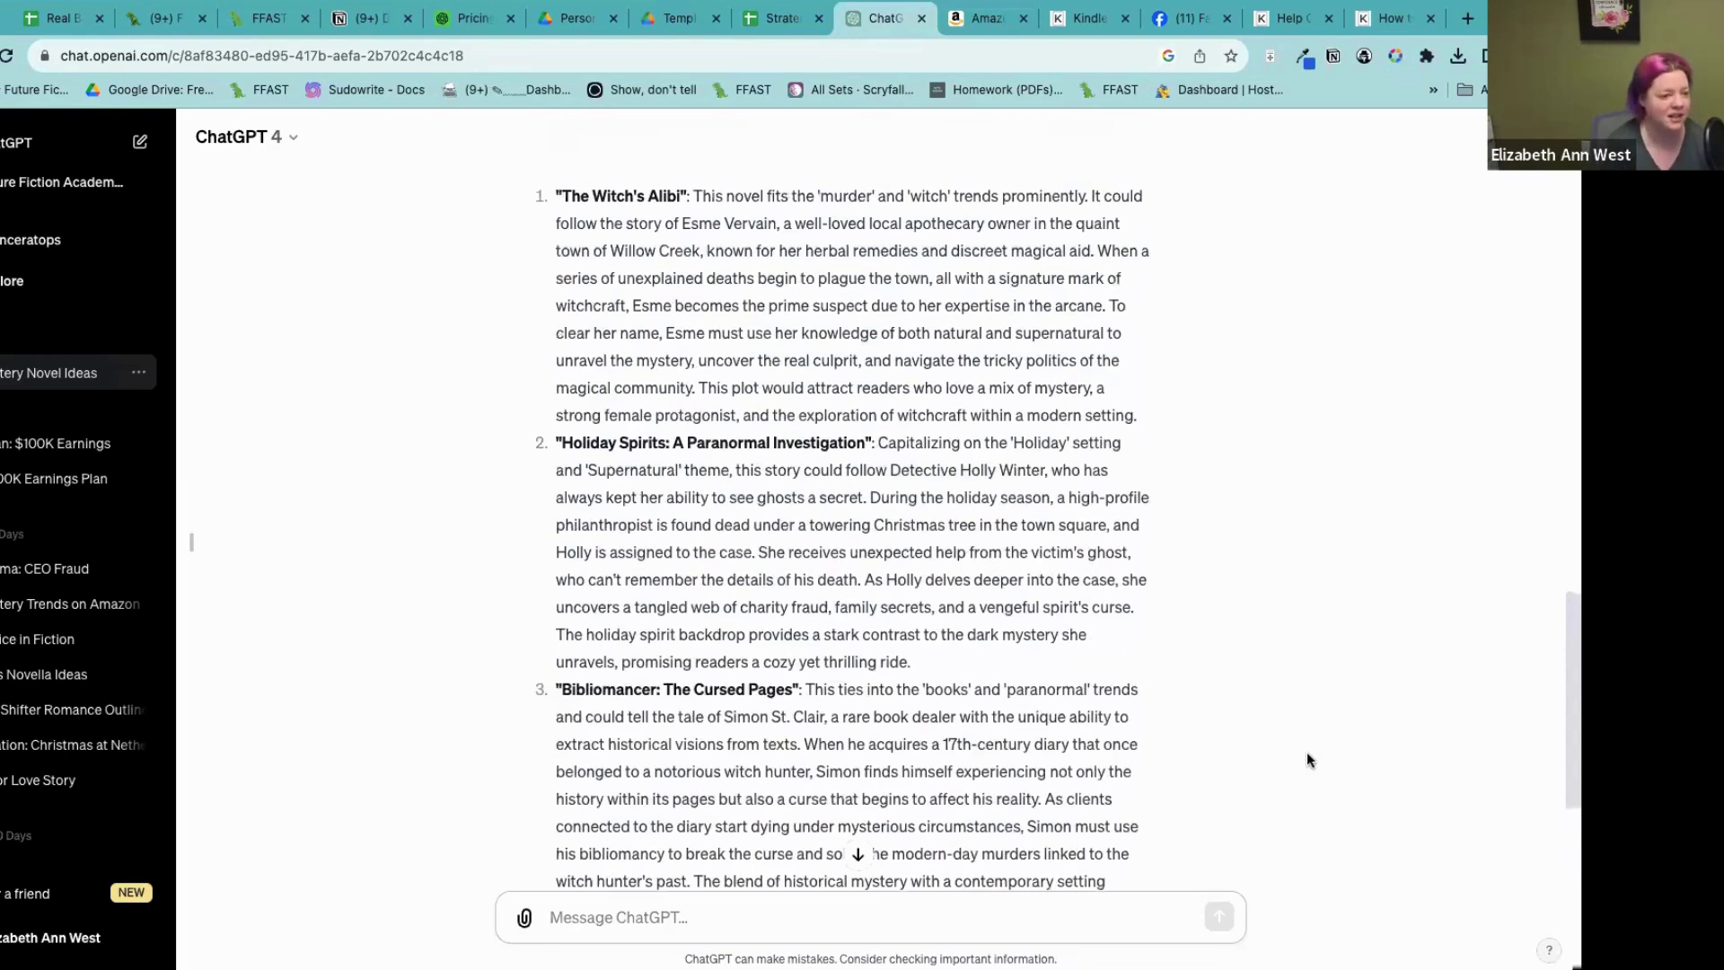